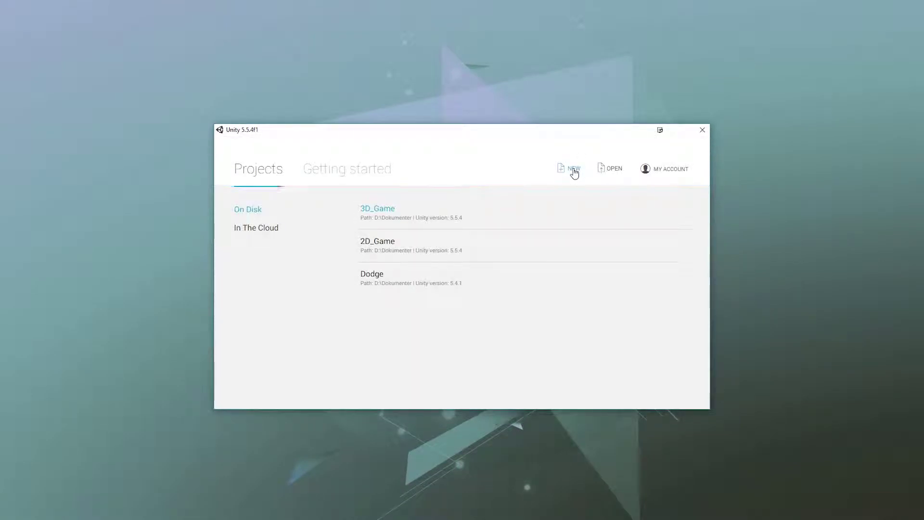
# - Name the new 3D project 'my first game' in the Unity Hub form
pyautogui.click(386, 240)
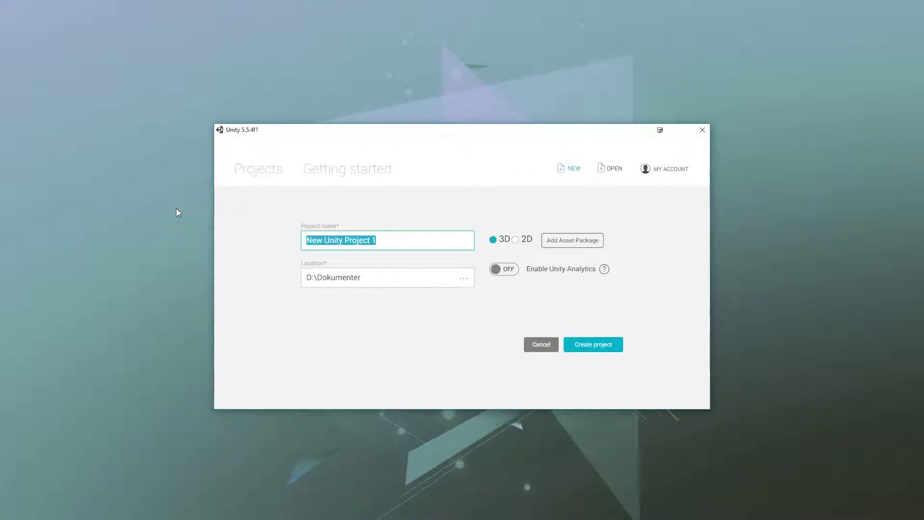
pyautogui.write('my first game')
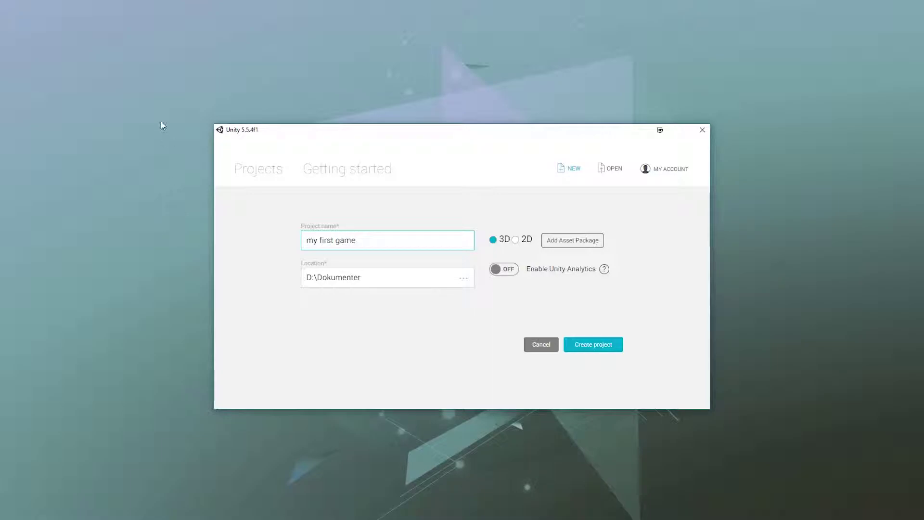
pyautogui.click(516, 239)
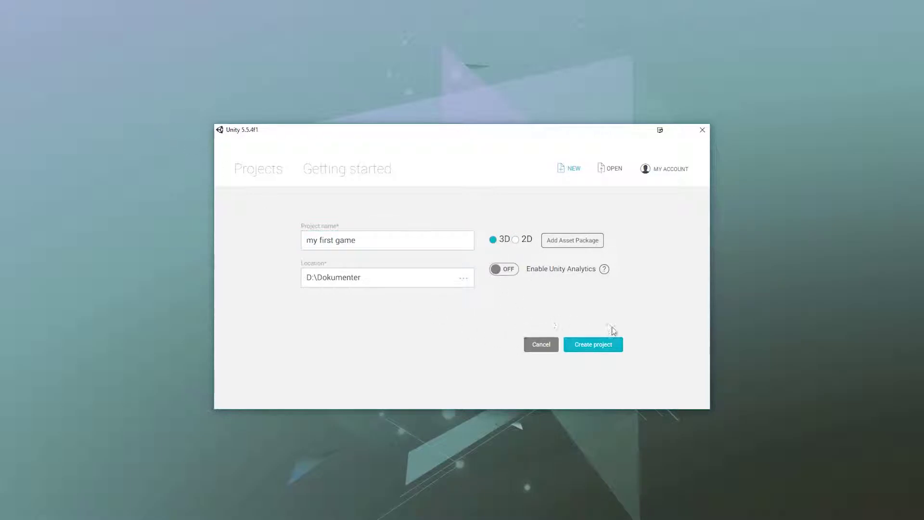
# - Create the project, then bring up the Asset Store window in the editor
pyautogui.click(606, 345)
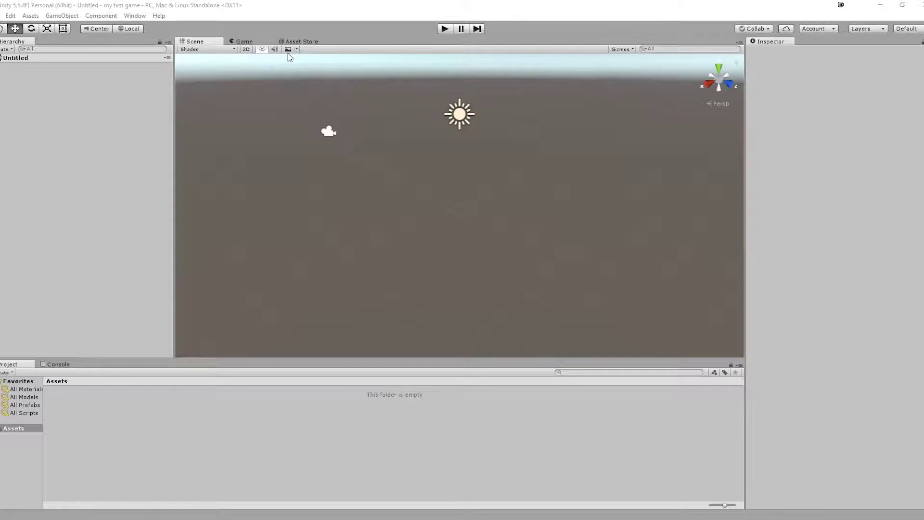
pyautogui.click(301, 43)
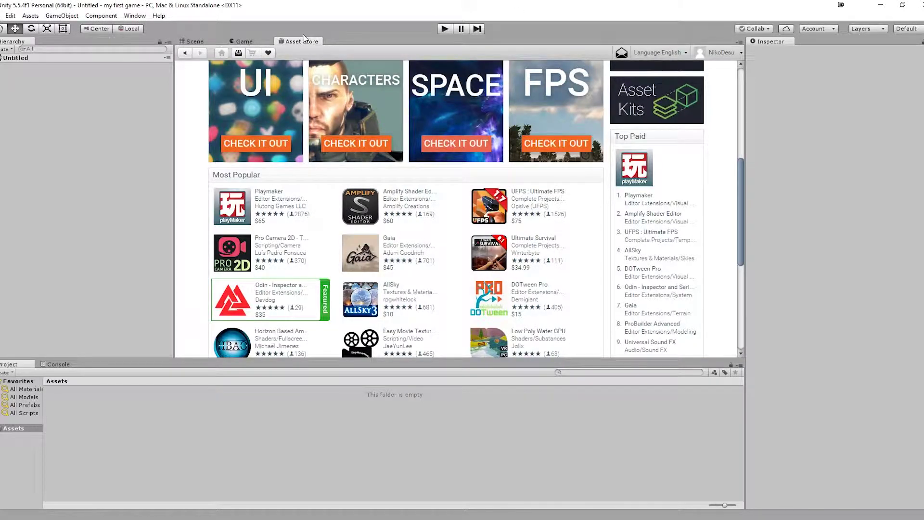
pyautogui.click(135, 15)
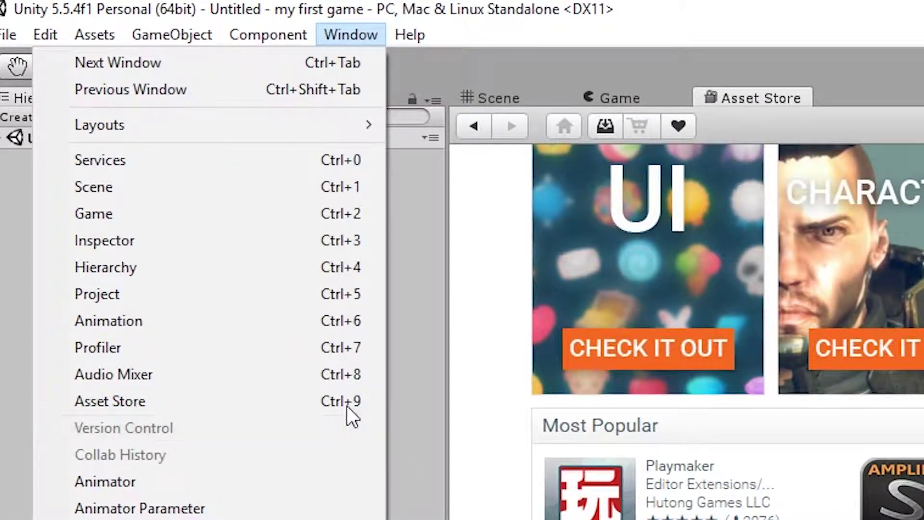
pyautogui.click(340, 407)
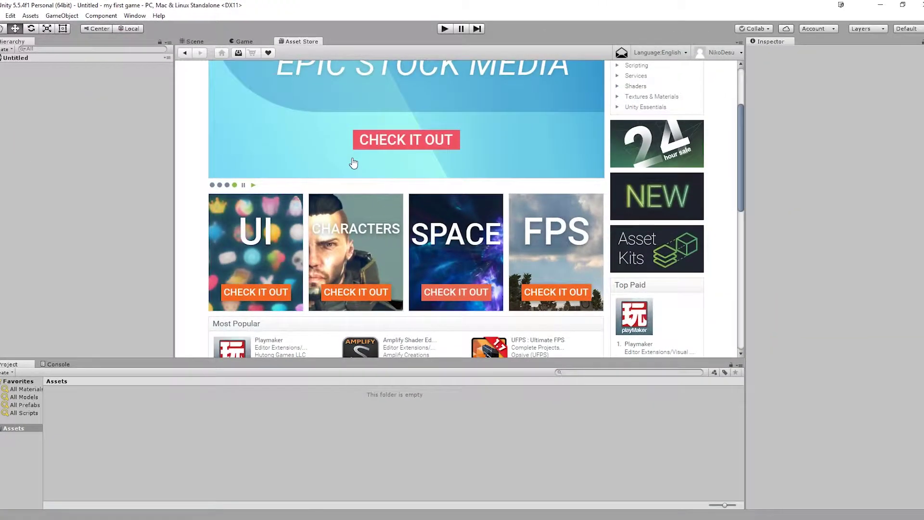
# - Scroll the Asset Store page and expand the Top Free list
pyautogui.scroll(-10, 742, 330)
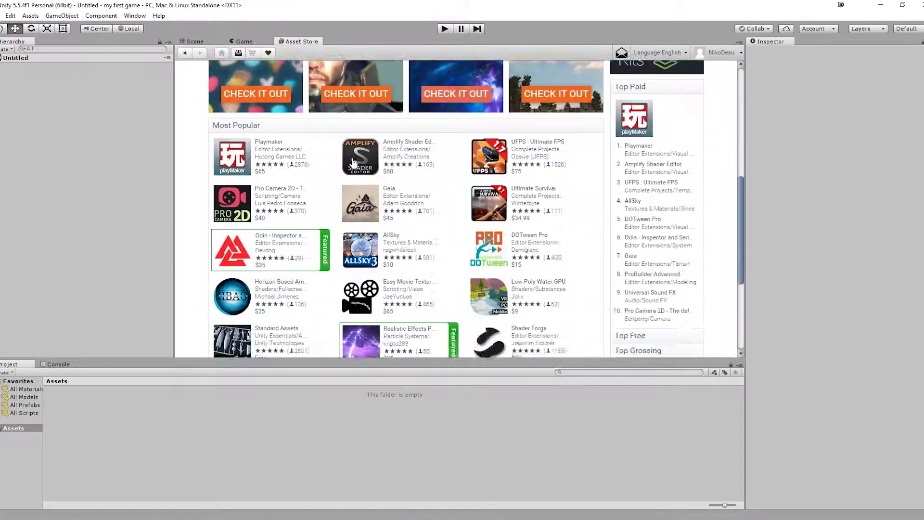
pyautogui.scroll(-2, 352, 161)
pyautogui.scroll(15, 361, 173)
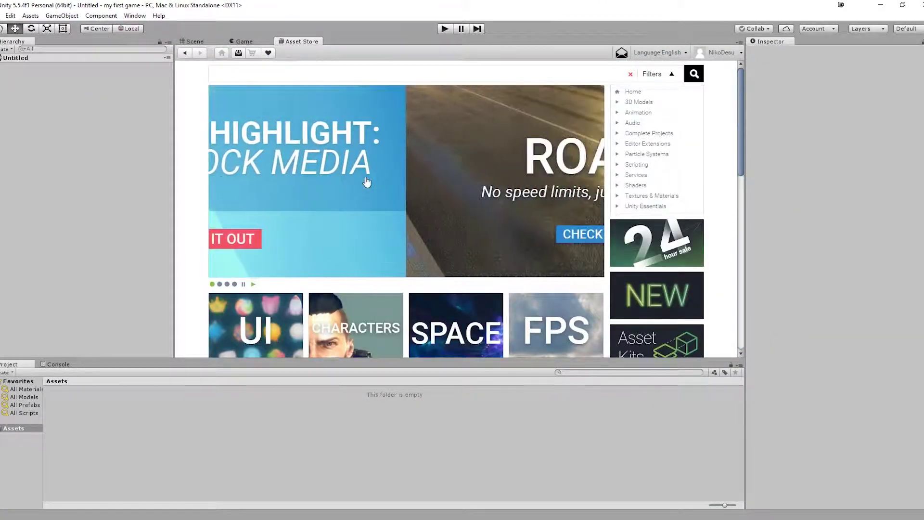
pyautogui.scroll(-4, 370, 185)
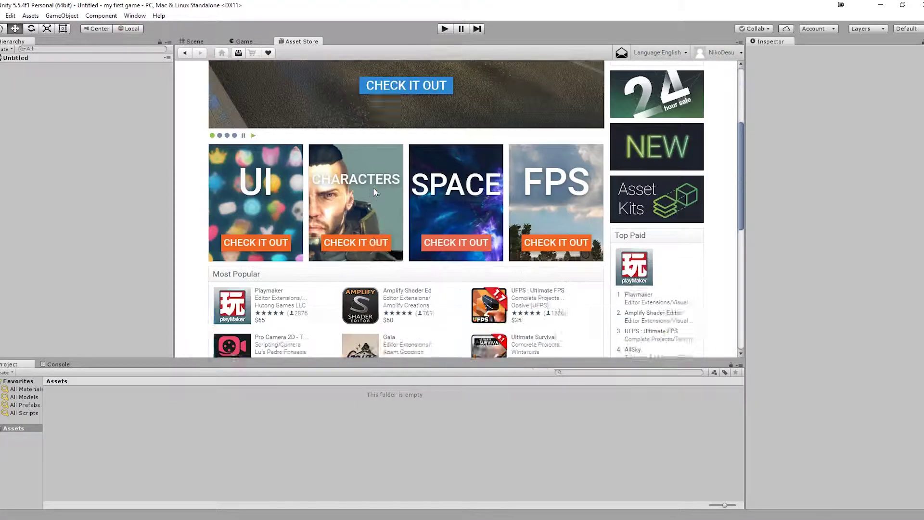
pyautogui.scroll(-4, 461, 215)
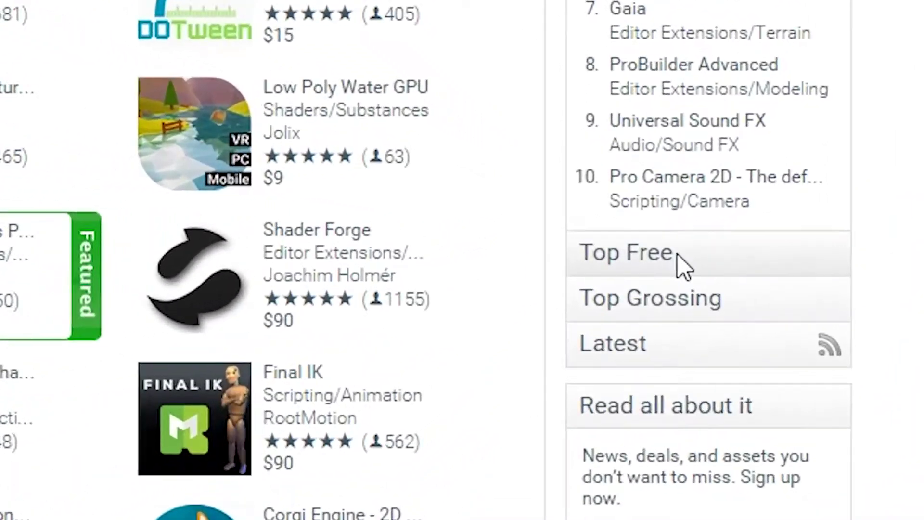
pyautogui.click(684, 265)
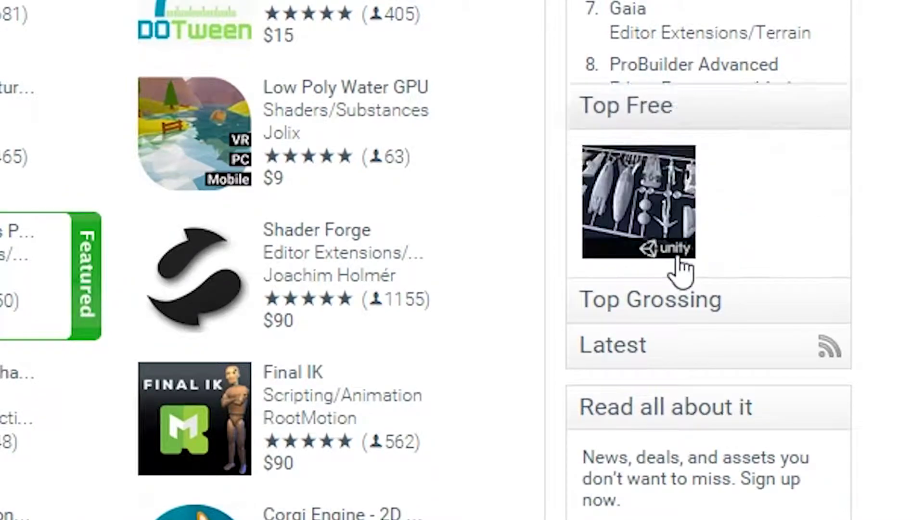
# - Open the Standard Assets store page and start importing the package
pyautogui.click(671, 264)
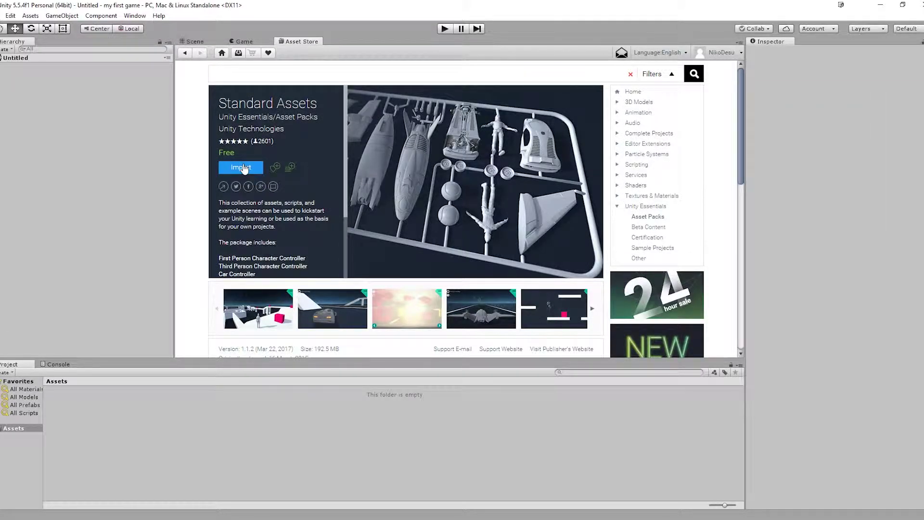
pyautogui.click(242, 168)
pyautogui.scroll(-5, 24, 96)
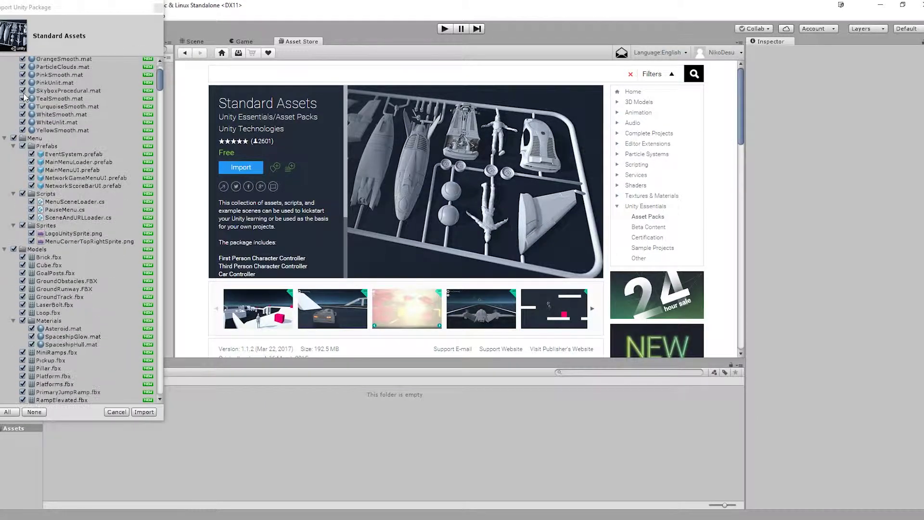
pyautogui.scroll(-10, 24, 96)
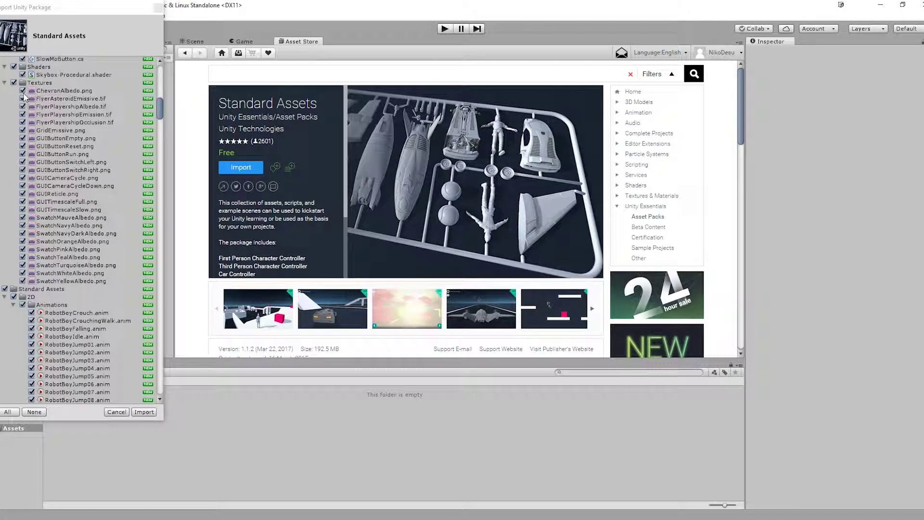
pyautogui.scroll(-10, 24, 96)
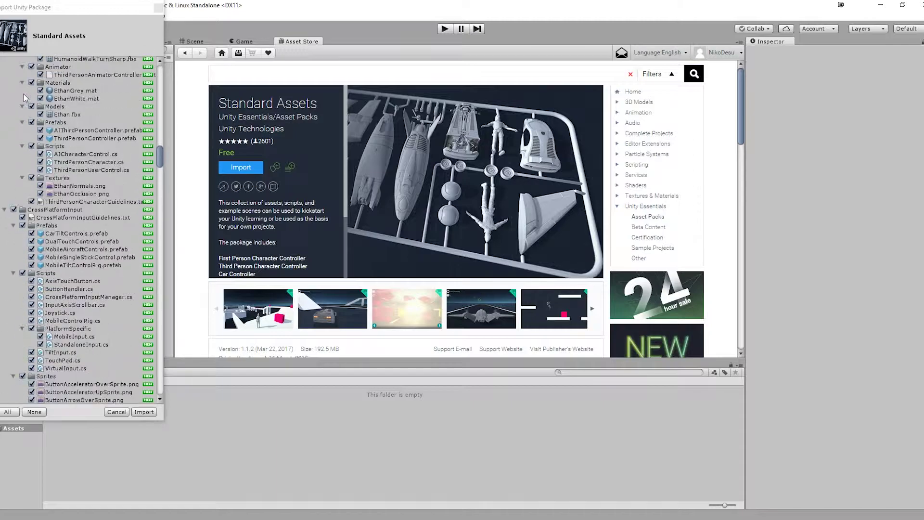
pyautogui.scroll(10, 25, 98)
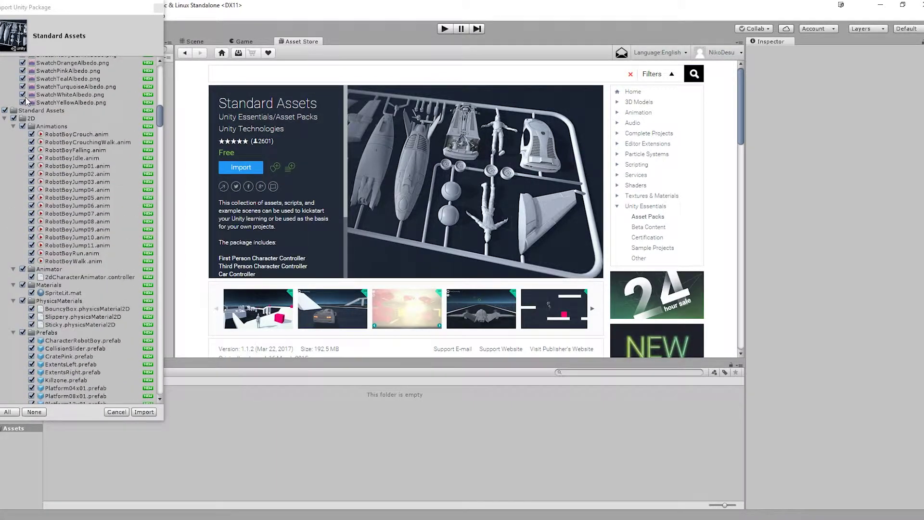
pyautogui.scroll(2, 28, 101)
# - Deselect all package files, tick only the Car vehicle assets, and import them
pyautogui.click(34, 411)
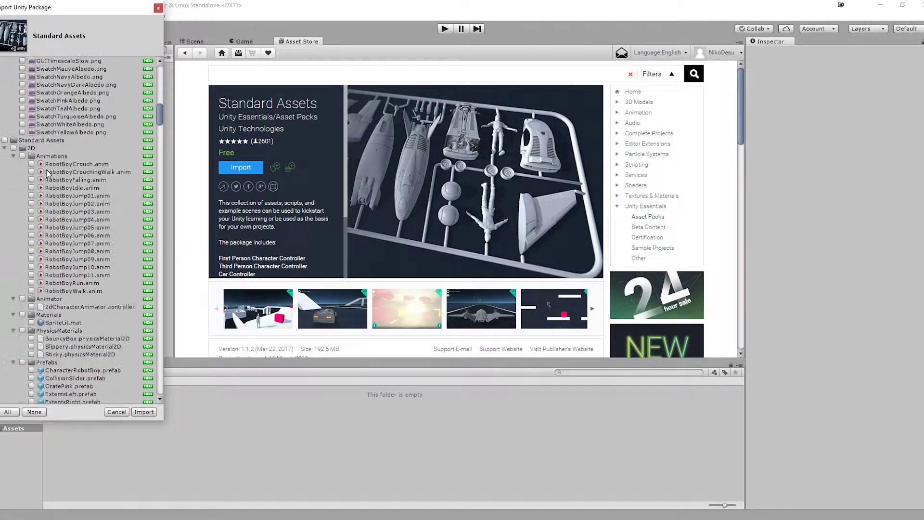
pyautogui.scroll(-15, 47, 174)
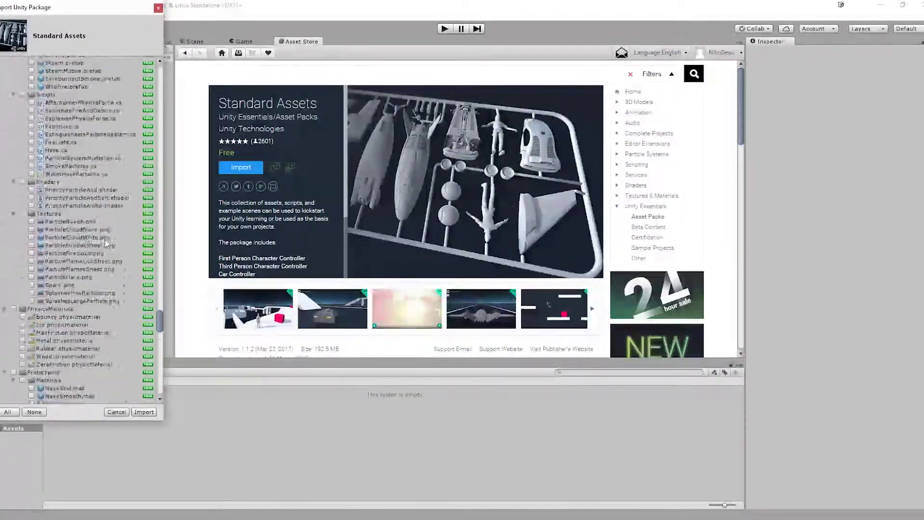
pyautogui.scroll(-10, 99, 232)
pyautogui.click(23, 308)
pyautogui.scroll(-5, 72, 308)
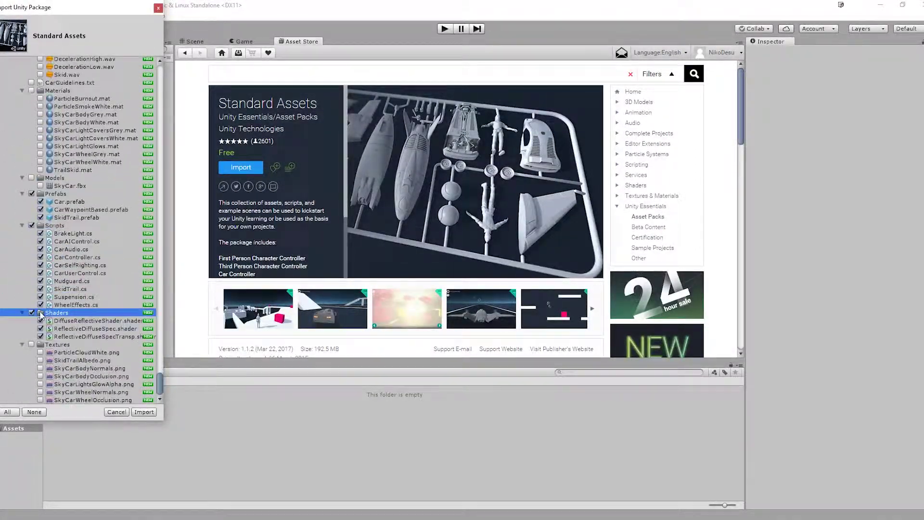
pyautogui.click(144, 413)
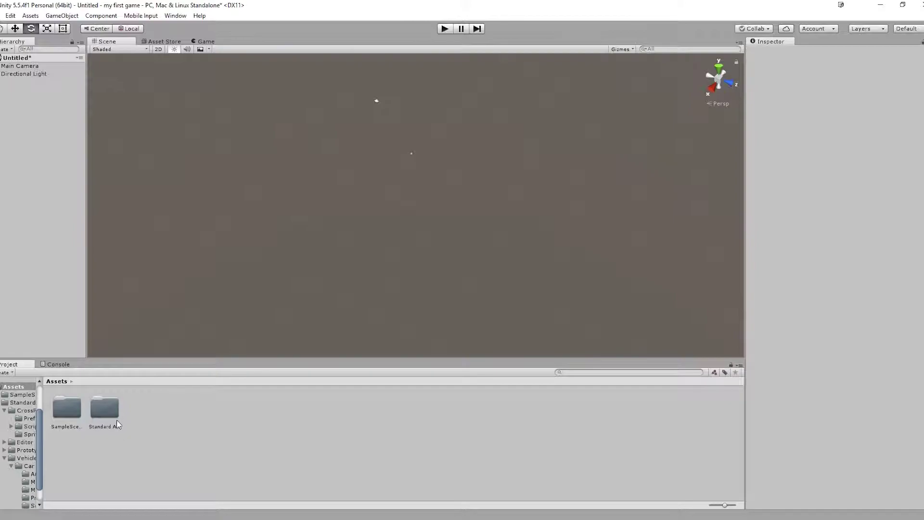
# - Browse the imported Standard Assets and SampleScenes folders
pyautogui.click(116, 420)
pyautogui.click(62, 414)
pyautogui.click(117, 421)
pyautogui.click(161, 424)
# - Add a 3D cube to the scene to serve as the Ground
pyautogui.click(62, 16)
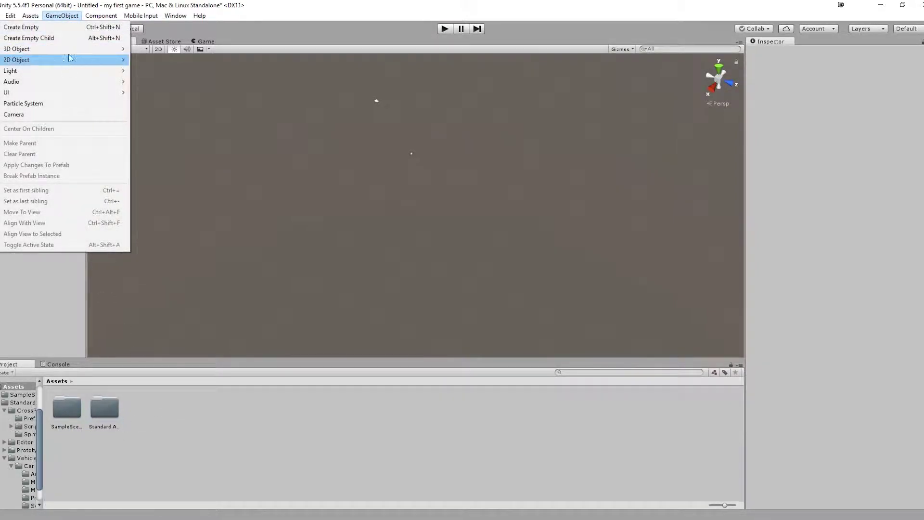
pyautogui.moveTo(69, 53)
pyautogui.click(152, 49)
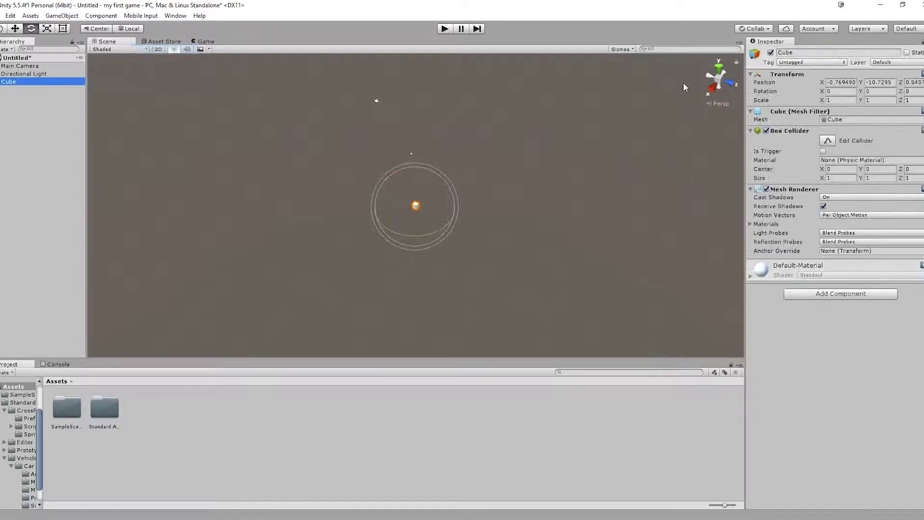
pyautogui.click(800, 51)
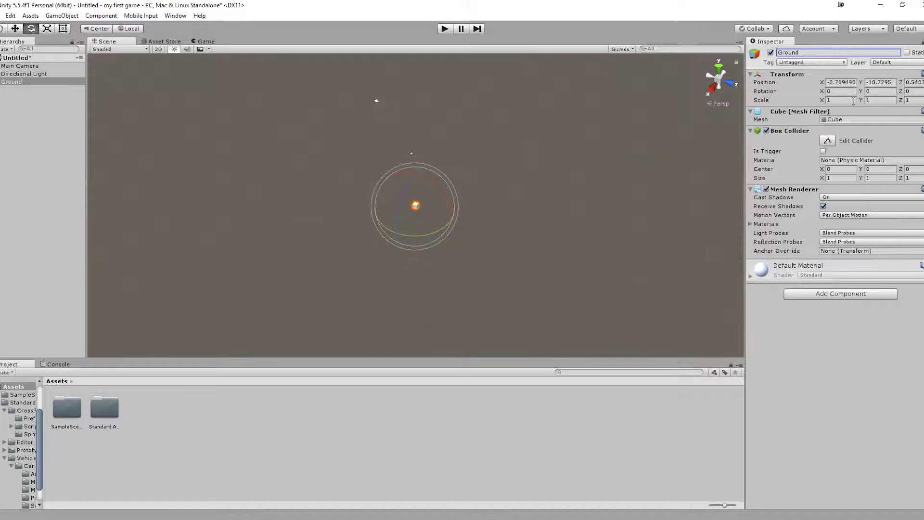
# - Set the Ground's Scale X and Z to 15, making a 15 × 1 × 15 slab
pyautogui.click(839, 99)
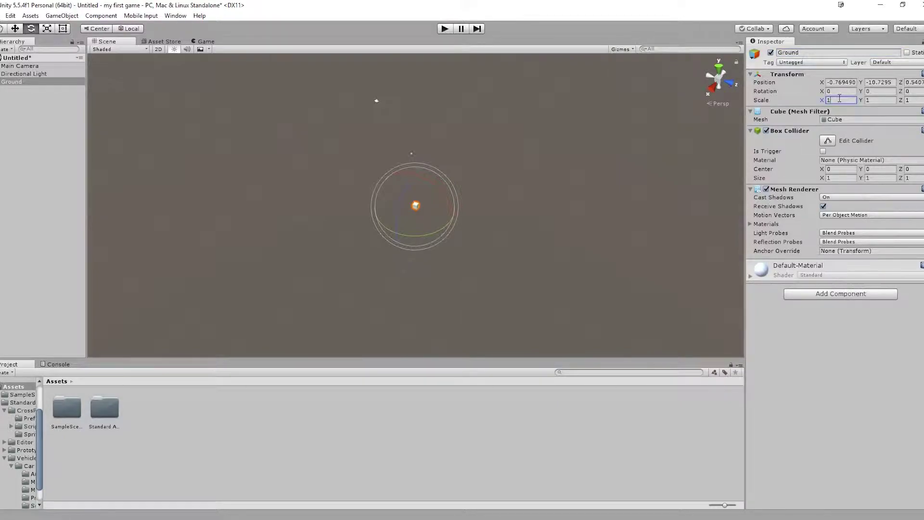
pyautogui.write('15')
pyautogui.press('Tab')
pyautogui.press('Tab')
pyautogui.write('15')
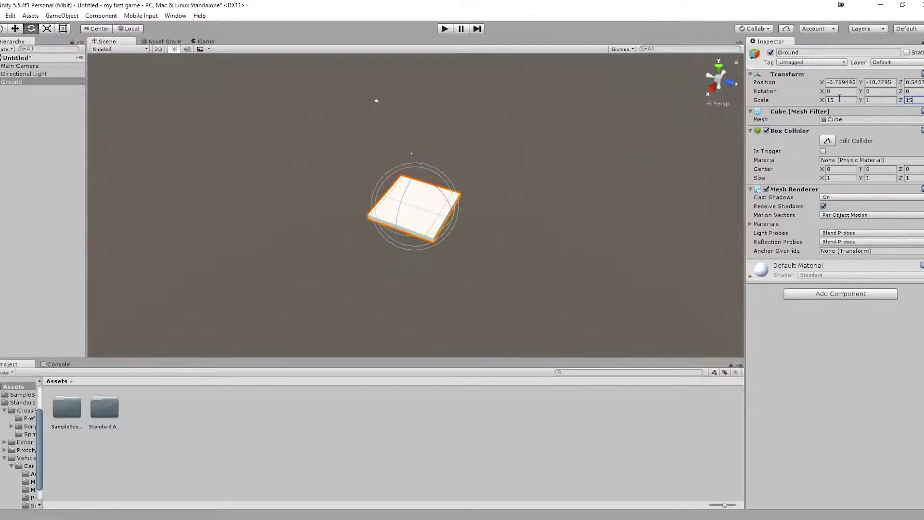
pyautogui.scroll(10, 423, 217)
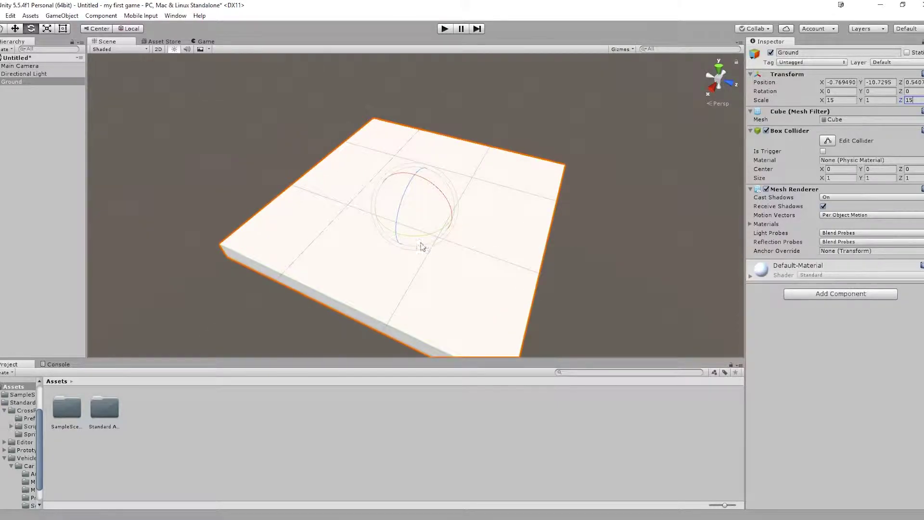
pyautogui.click(61, 15)
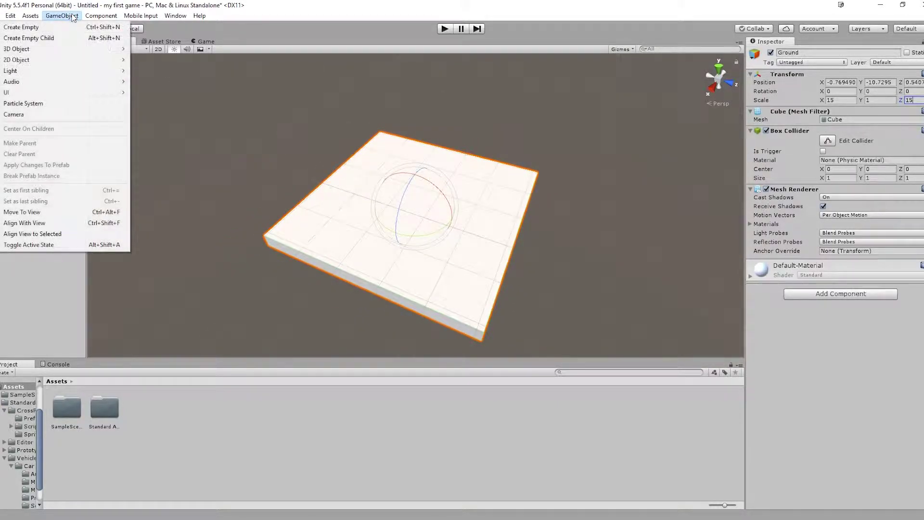
pyautogui.moveTo(84, 52)
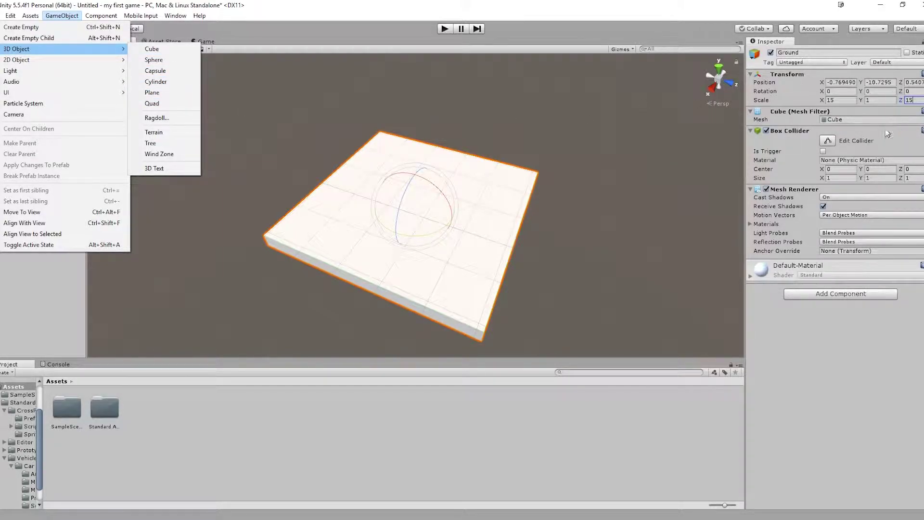
# - Drag the Car prefab from Standard Assets/Vehicles/Car/Prefabs onto the ground slab
pyautogui.click(42, 282)
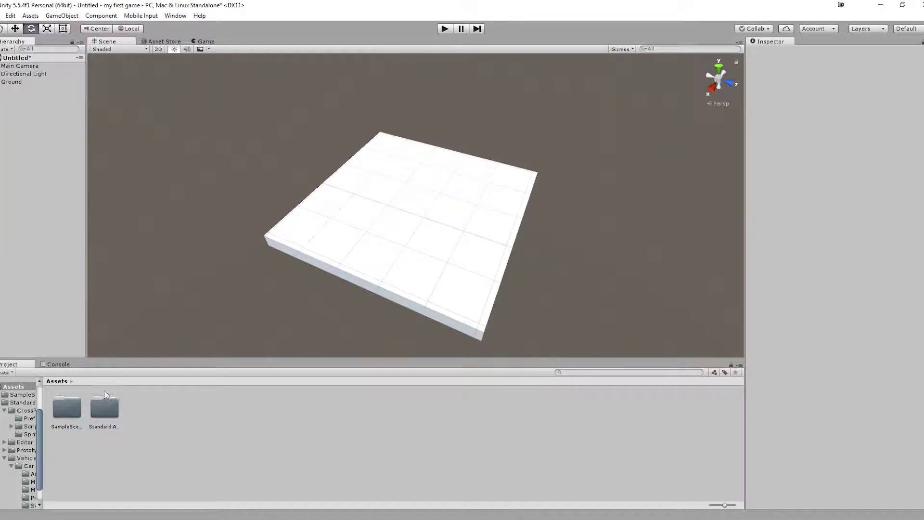
pyautogui.doubleClick(107, 416)
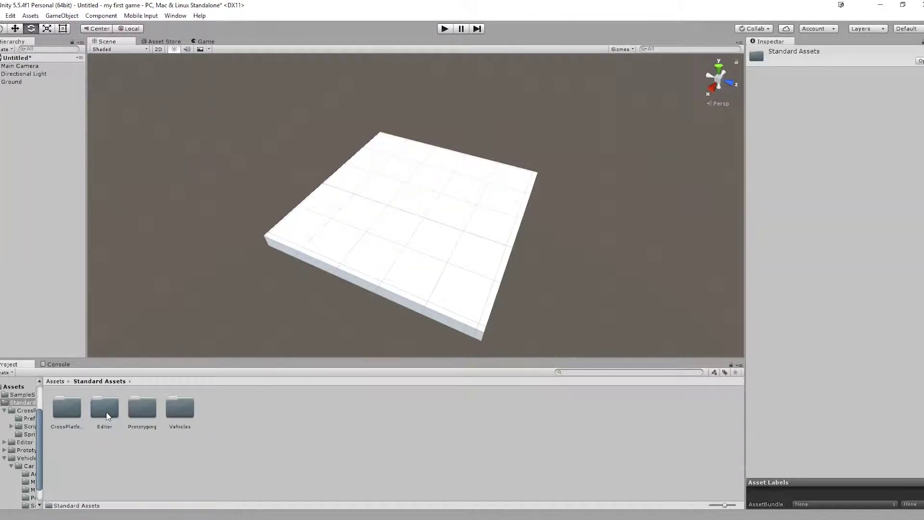
pyautogui.doubleClick(181, 413)
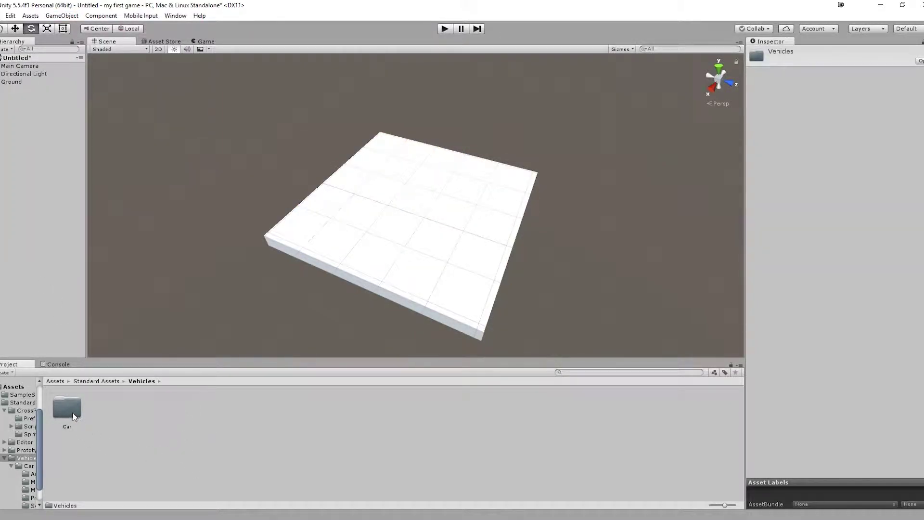
pyautogui.doubleClick(77, 418)
pyautogui.doubleClick(181, 416)
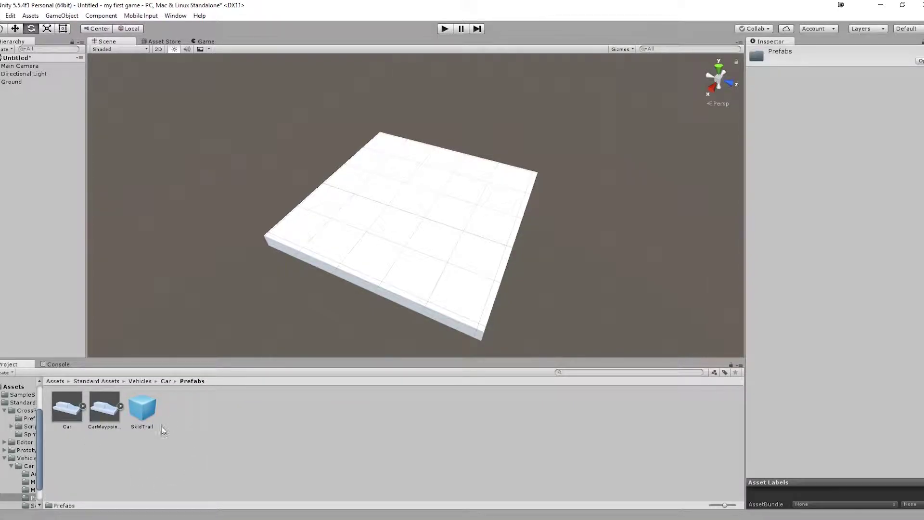
pyautogui.moveTo(70, 411); pyautogui.dragTo(411, 219)
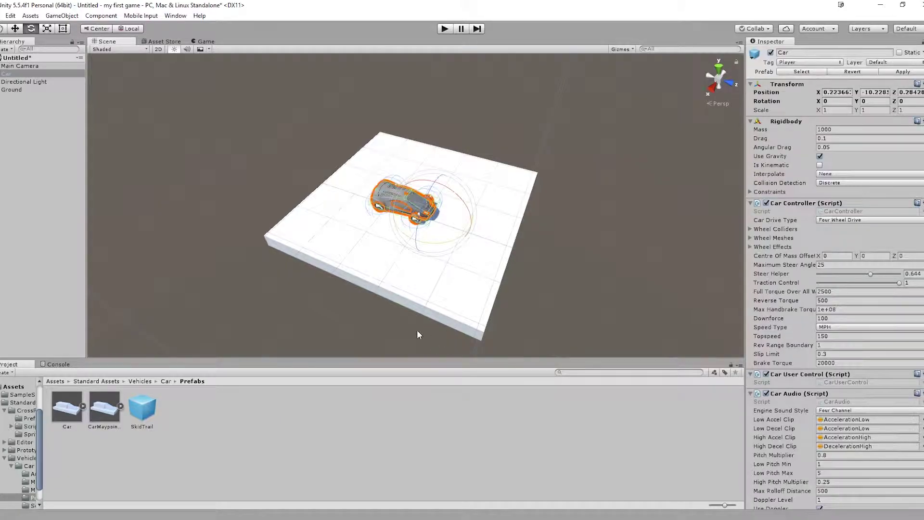
# - Orbit and pan the view to frame the car, then switch to the rotate tool
pyautogui.scroll(-2, 376, 233)
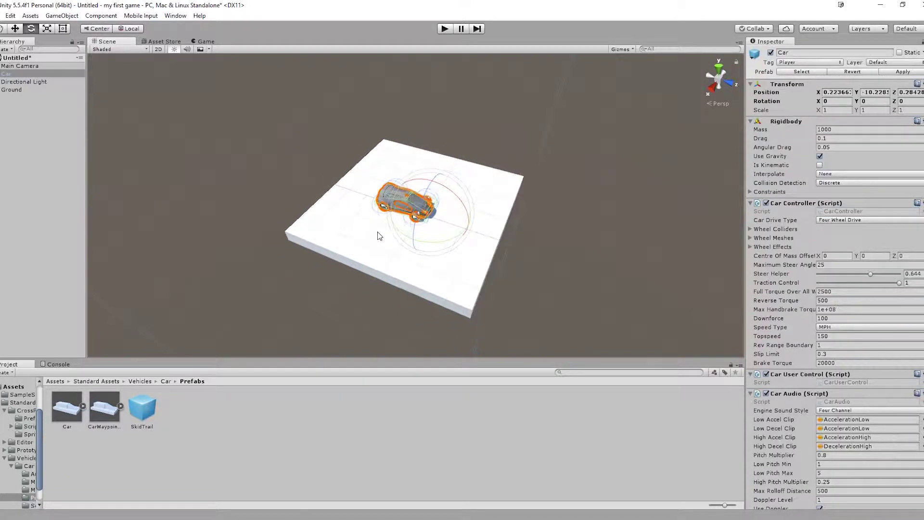
pyautogui.scroll(4, 377, 232)
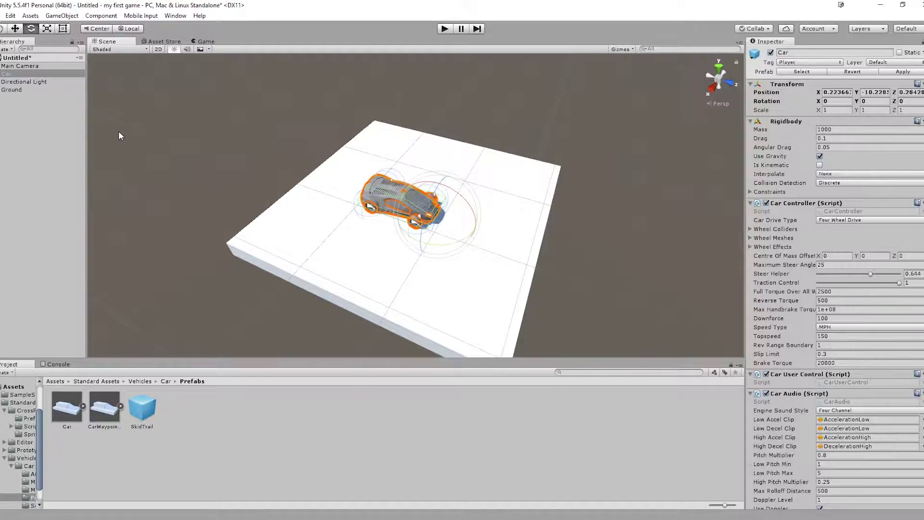
pyautogui.moveTo(510, 199)
pyautogui.mouseDown(button='right')
pyautogui.moveTo(501, 177)
pyautogui.moveTo(424, 198)
pyautogui.moveTo(448, 212)
pyautogui.moveTo(459, 188)
pyautogui.moveTo(501, 189)
pyautogui.mouseUp(button='right')
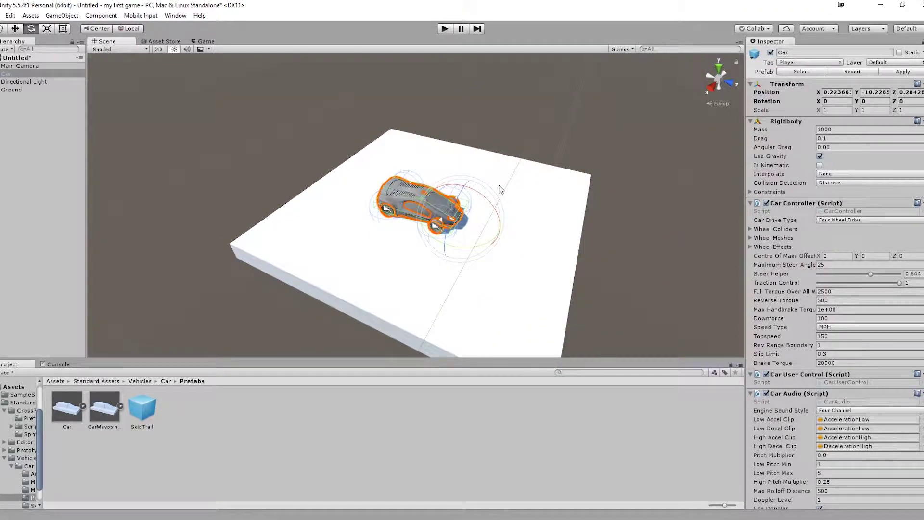
pyautogui.moveTo(391, 208); pyautogui.dragTo(411, 236, button='right')
pyautogui.moveTo(411, 238); pyautogui.dragTo(437, 250, button='middle')
pyautogui.press('e')
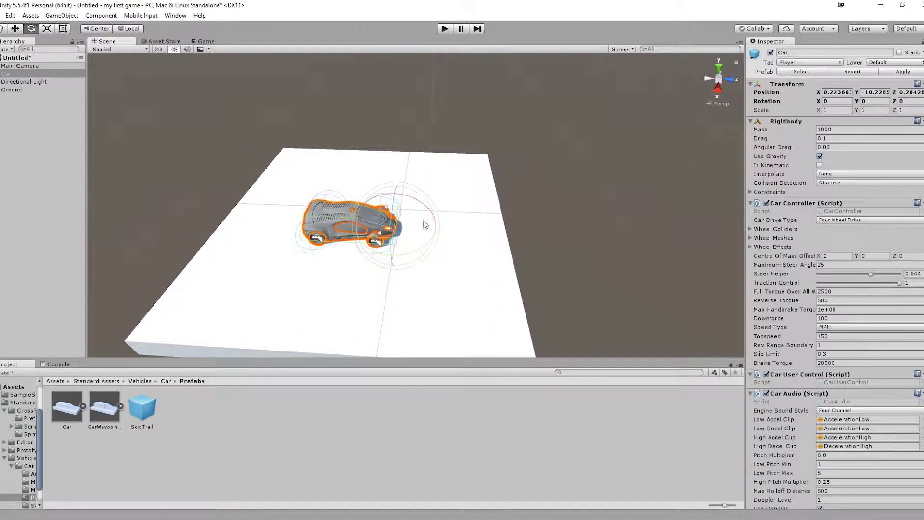
pyautogui.click(445, 29)
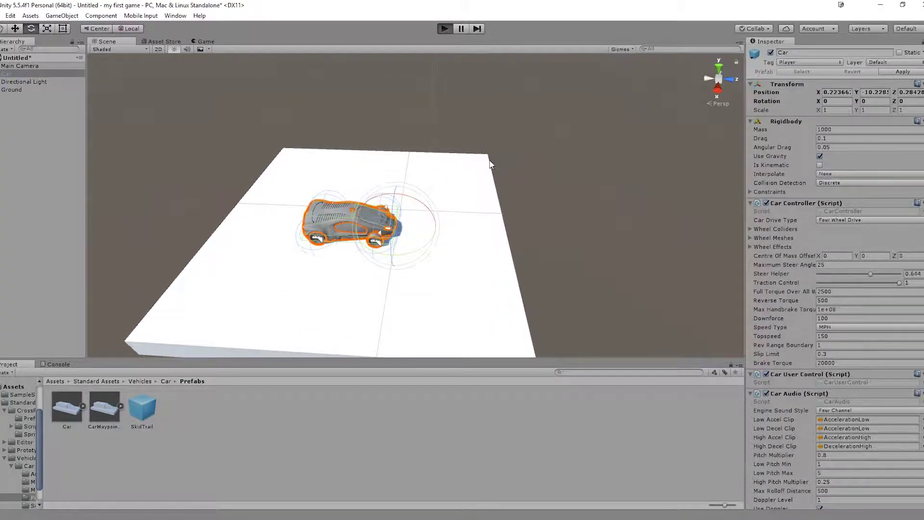
pyautogui.press('Up')
pyautogui.press('Left')
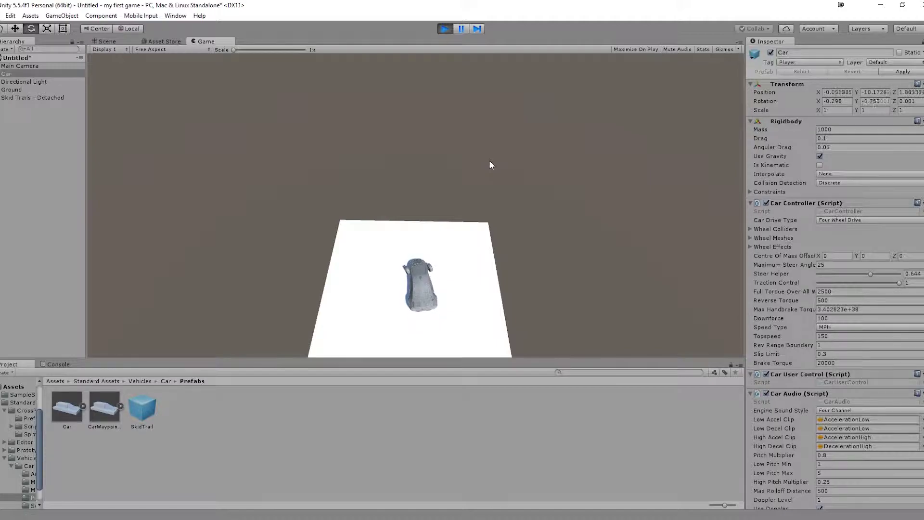
pyautogui.press('Left')
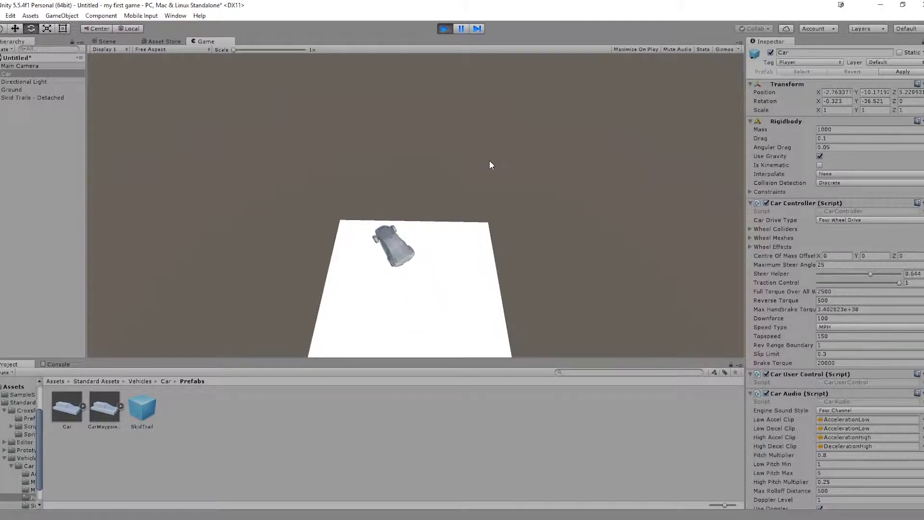
pyautogui.press('Down')
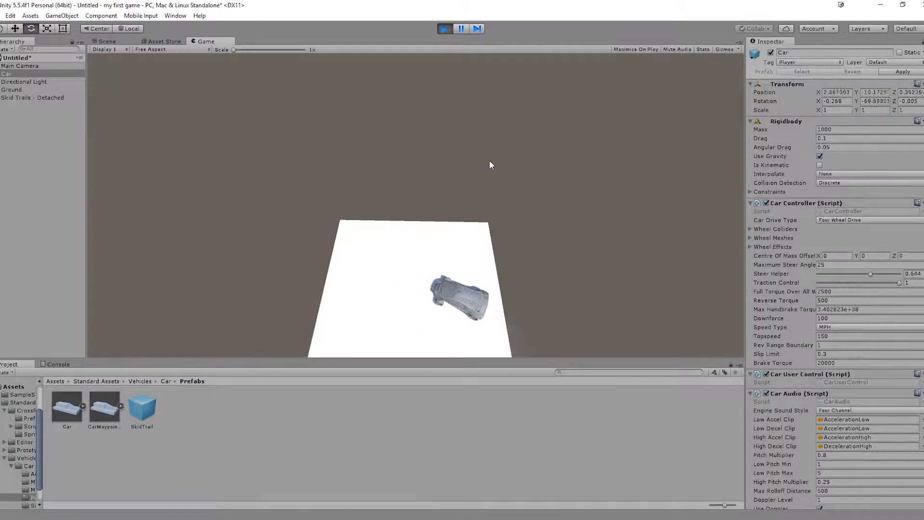
pyautogui.click(445, 28)
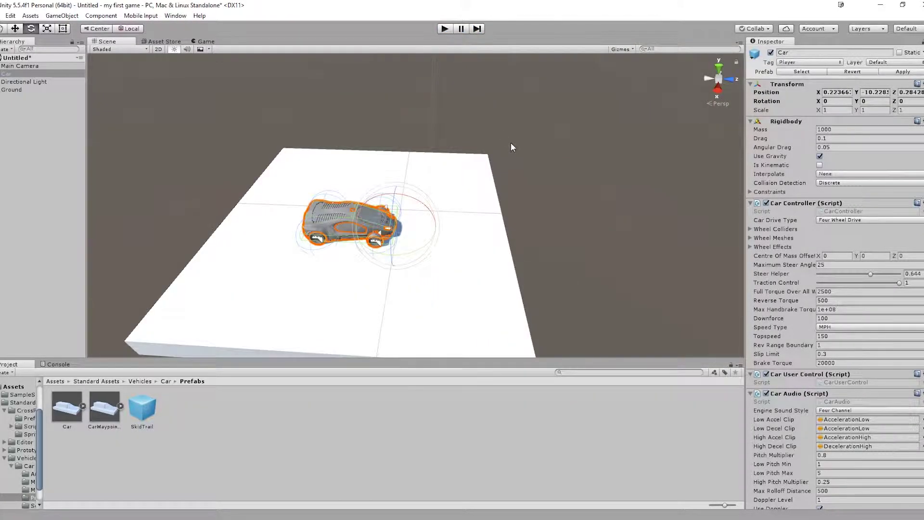
# - Select the Ground and set its Scale X and Z to 50
pyautogui.scroll(-4, 511, 156)
pyautogui.click(547, 90)
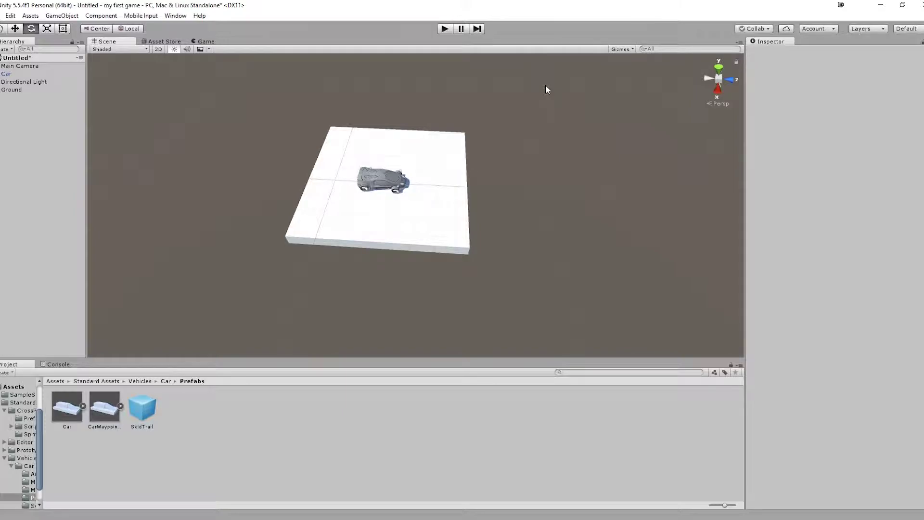
pyautogui.click(458, 155)
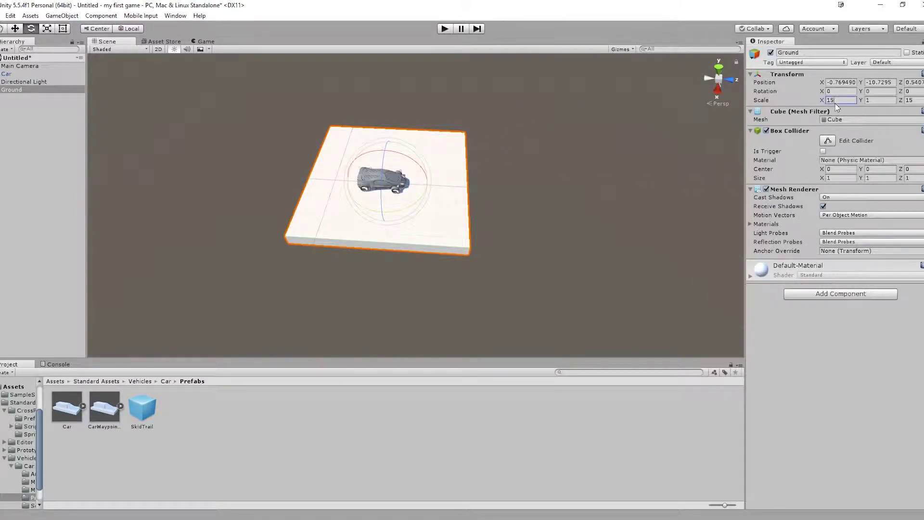
pyautogui.write('50')
pyautogui.press('Tab')
pyautogui.press('Tab')
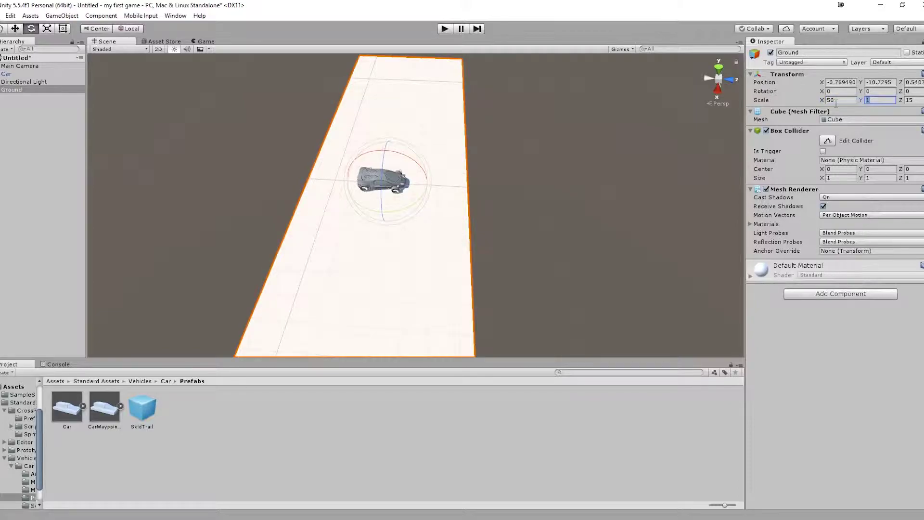
pyautogui.write('50')
pyautogui.keyDown('alt'); pyautogui.moveTo(430, 185); pyautogui.dragTo(547, 160); pyautogui.keyUp('alt')
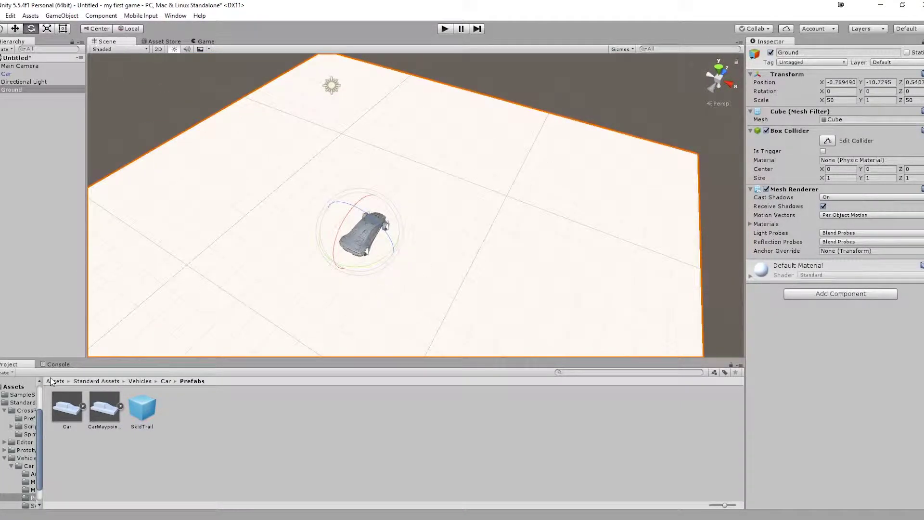
pyautogui.click(102, 382)
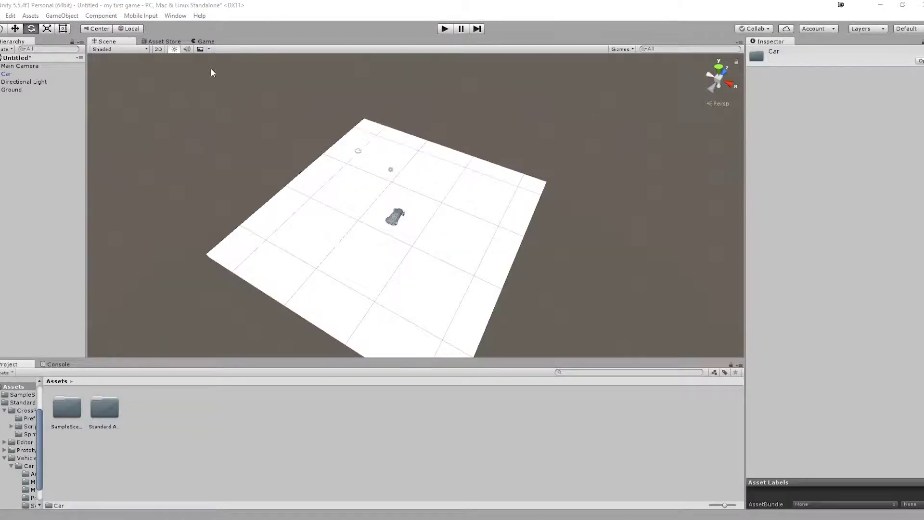
# - Filter the Asset Store to free 3D Models/Environments and browse the 269 results
pyautogui.click(164, 41)
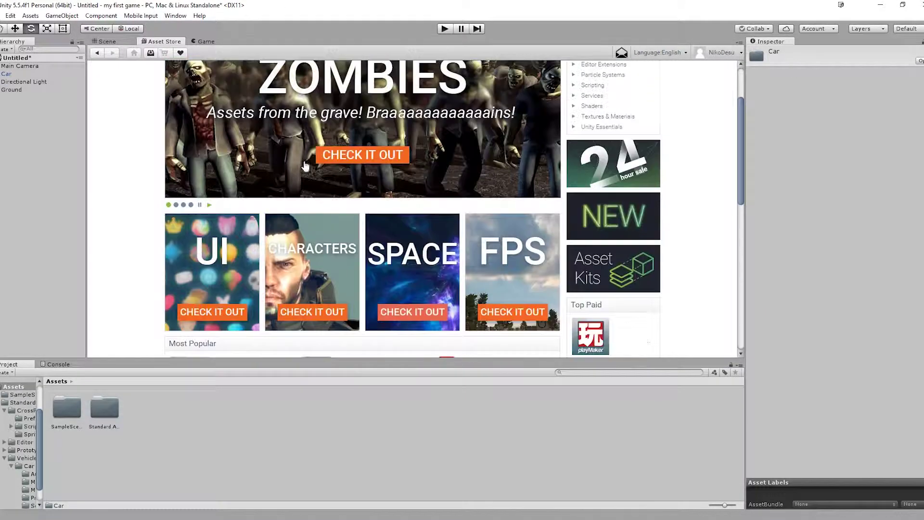
pyautogui.click(574, 103)
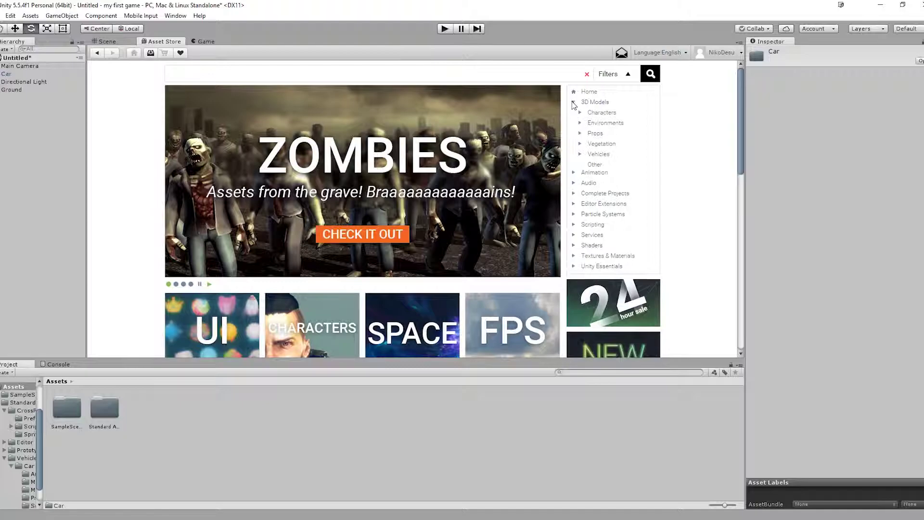
pyautogui.click(612, 123)
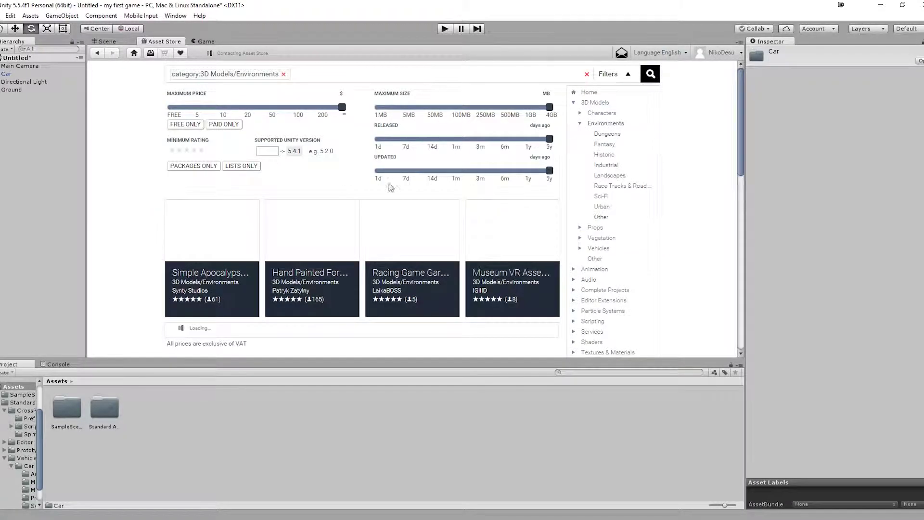
pyautogui.click(187, 124)
pyautogui.scroll(-3, 296, 168)
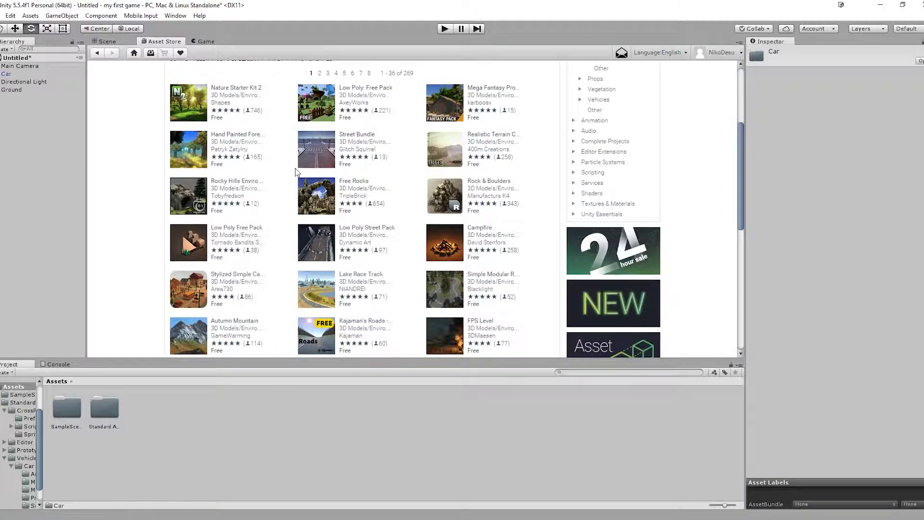
pyautogui.scroll(3, 296, 168)
pyautogui.scroll(-4, 391, 198)
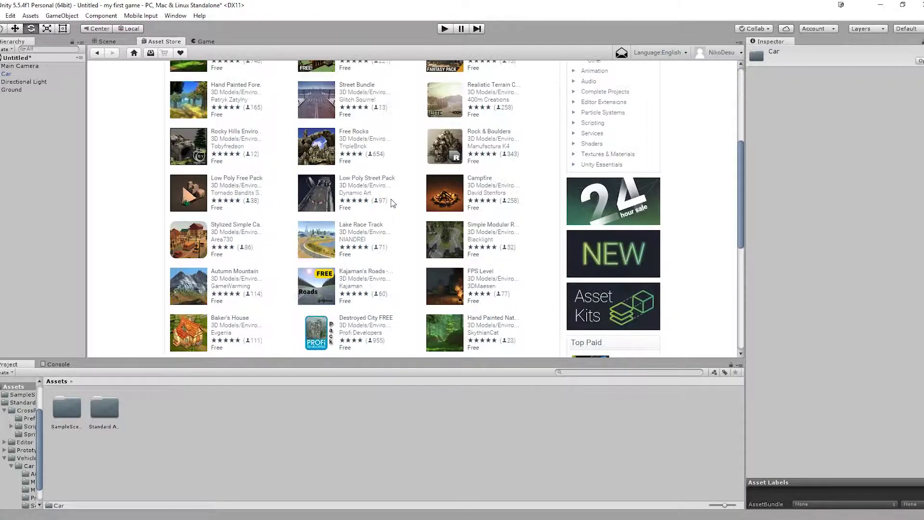
pyautogui.scroll(-4, 391, 198)
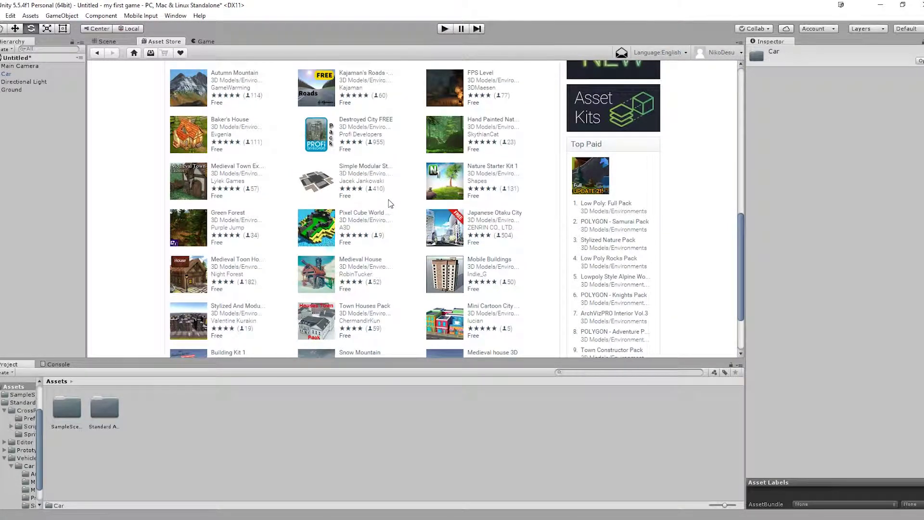
pyautogui.scroll(-2, 391, 193)
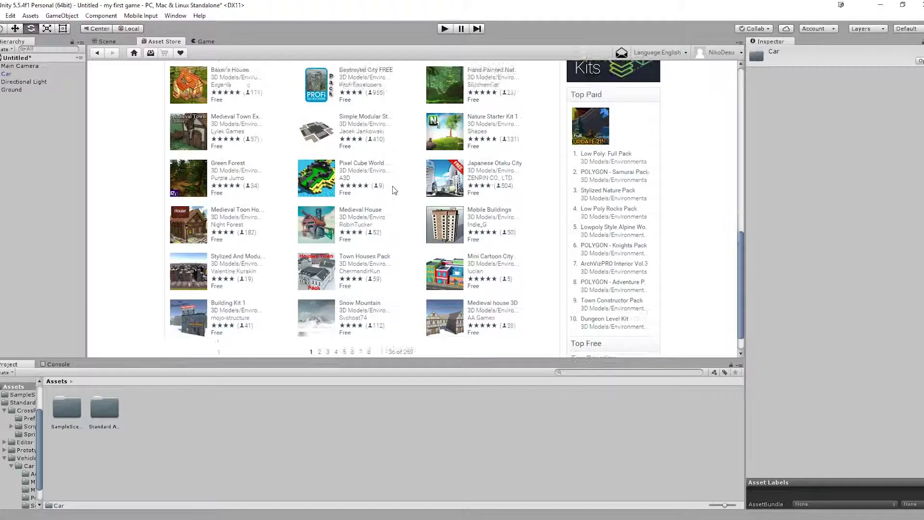
pyautogui.scroll(4, 358, 207)
pyautogui.scroll(4, 359, 206)
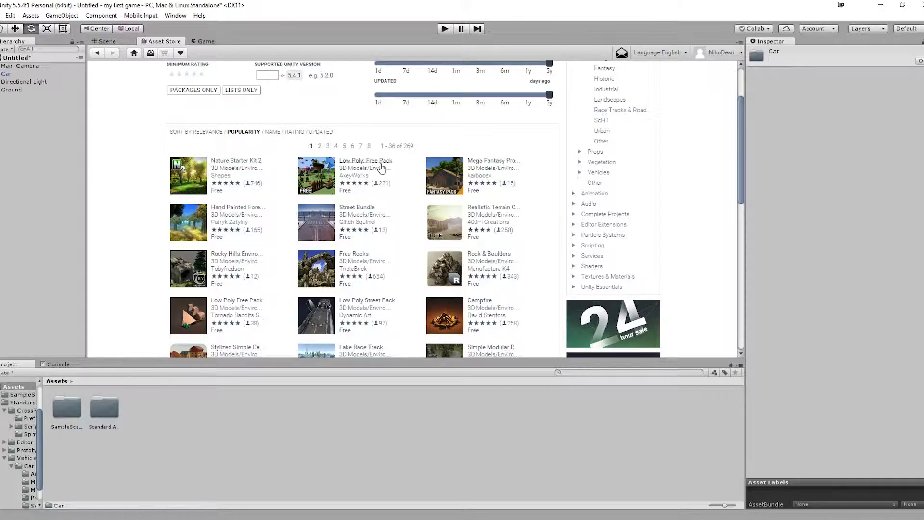
# - Import all files of Low Poly: Free Pack, then open the AxeyWorks folder
pyautogui.click(381, 164)
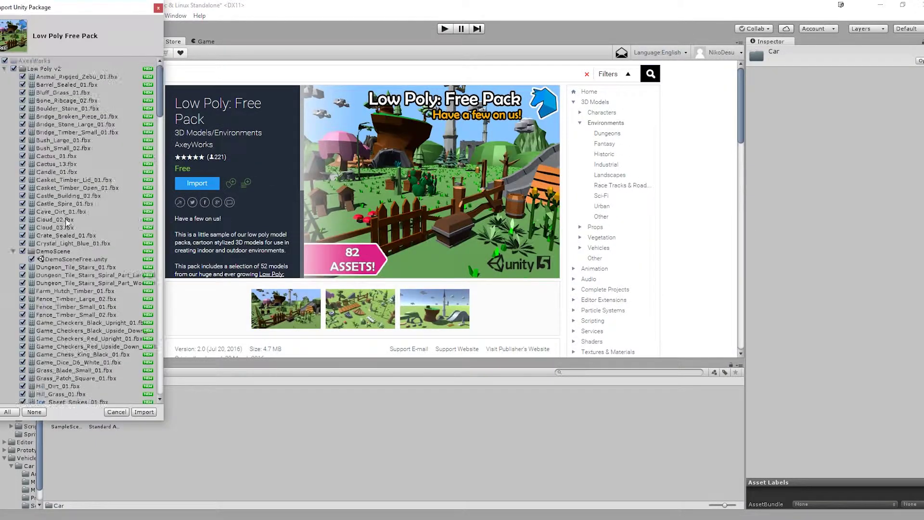
pyautogui.scroll(-5, 81, 231)
pyautogui.click(150, 413)
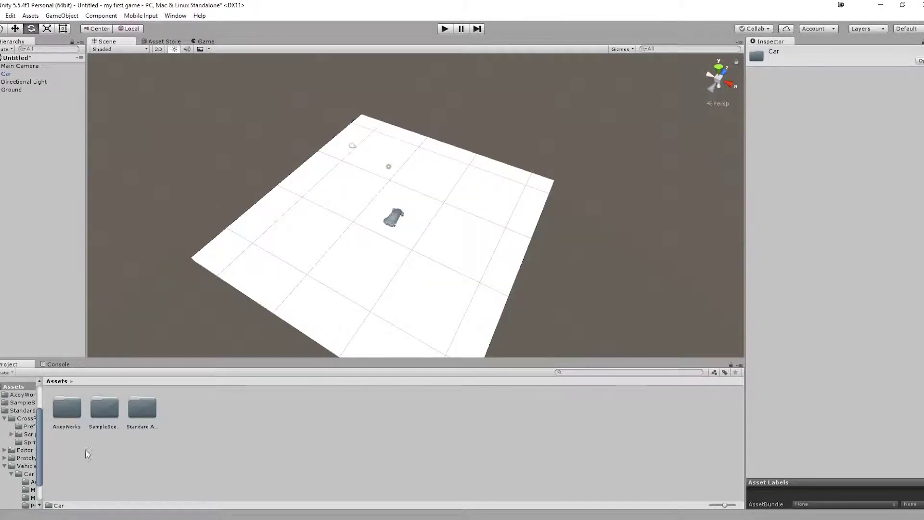
pyautogui.doubleClick(67, 408)
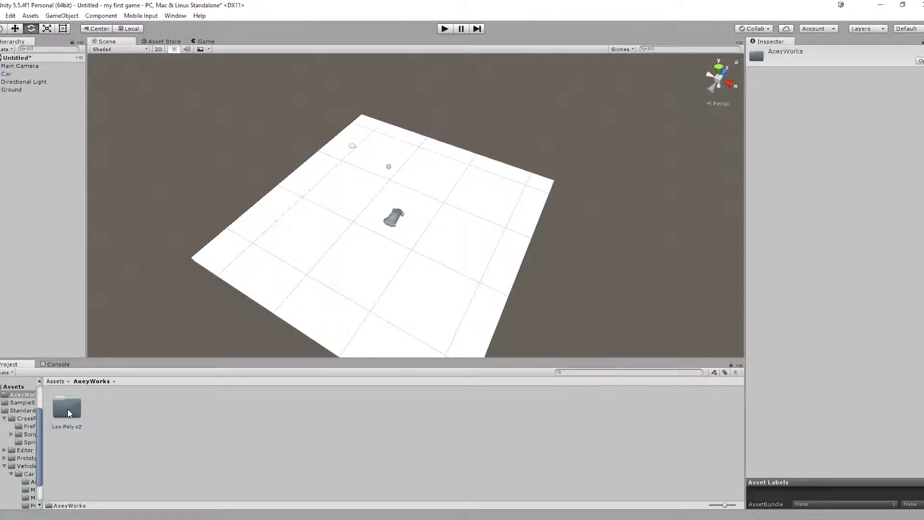
# - Open the Low Poly v2 folder and enlarge the Project panel
pyautogui.doubleClick(67, 408)
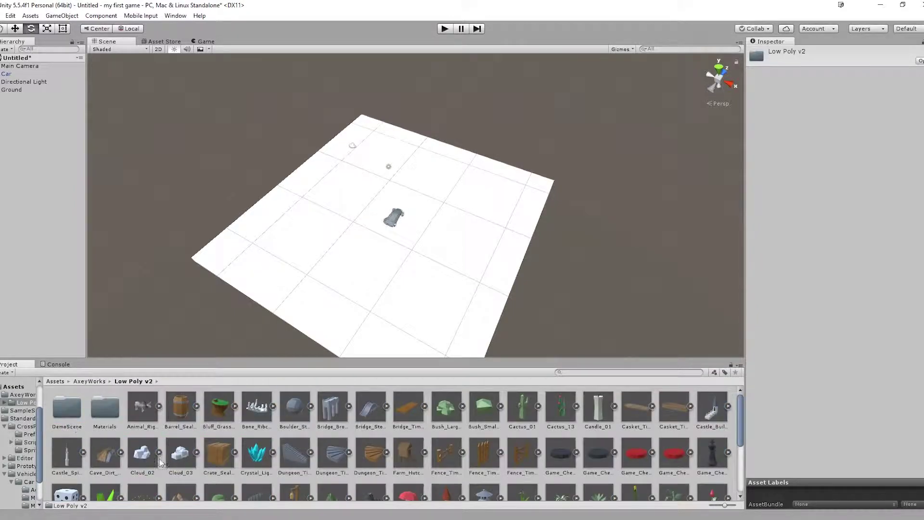
pyautogui.scroll(-3, 264, 418)
pyautogui.moveTo(339, 359); pyautogui.dragTo(340, 306)
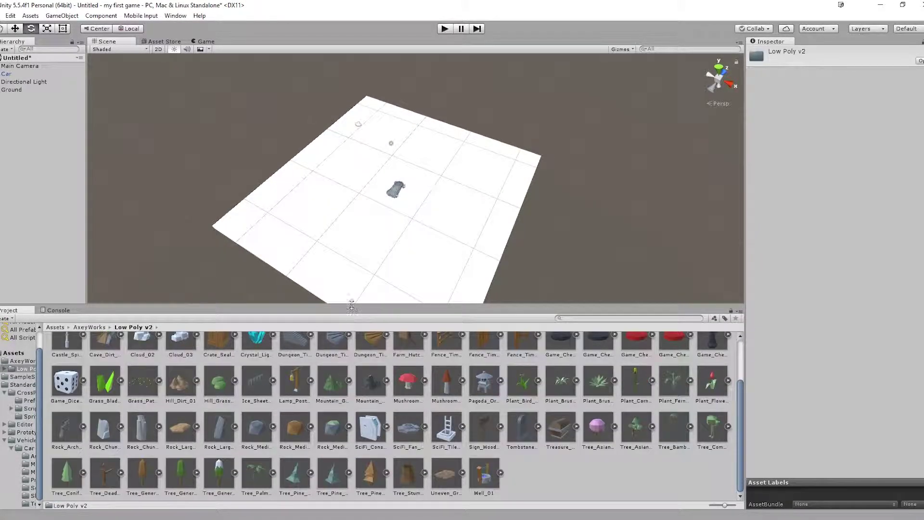
pyautogui.scroll(2, 343, 401)
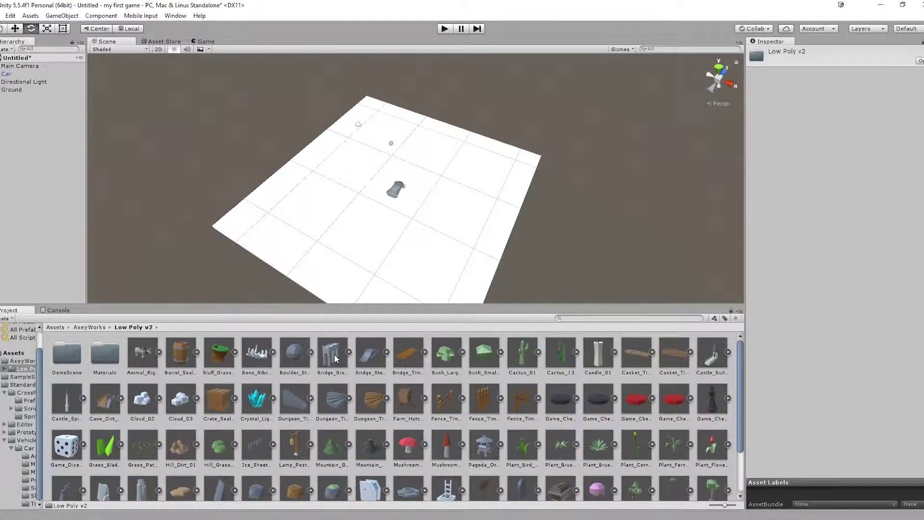
# - Drag Mountain_Volcano_01, Tree_Conifer_01 and Rock_Arch_01 into the scene around the car
pyautogui.scroll(-1, 347, 443)
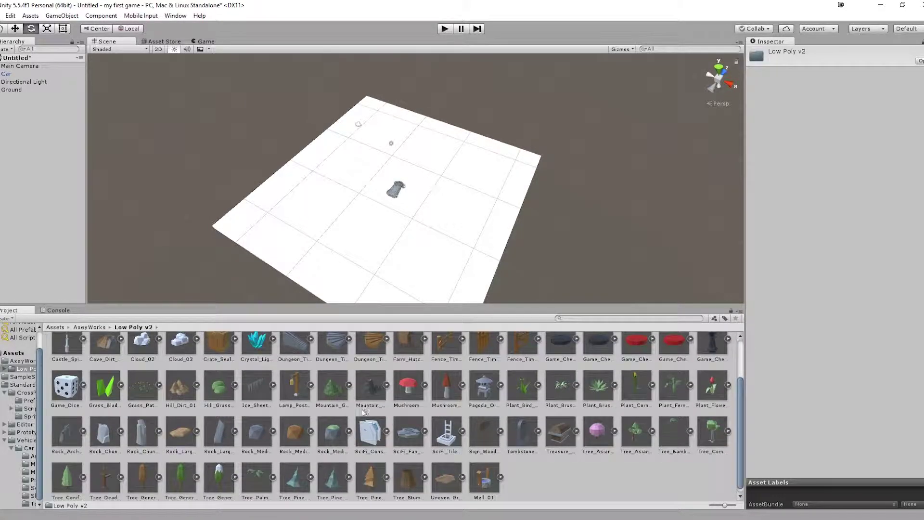
pyautogui.moveTo(371, 392); pyautogui.dragTo(508, 167)
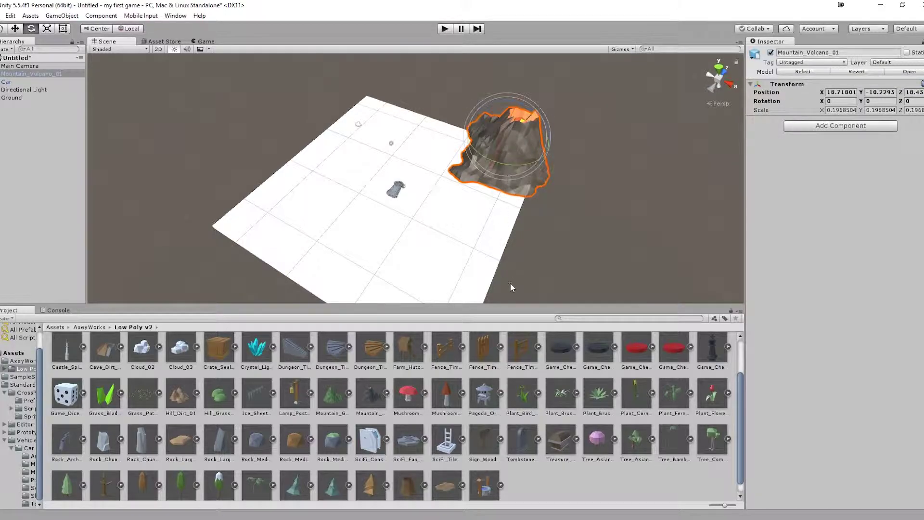
pyautogui.scroll(1, 309, 438)
pyautogui.scroll(-2, 69, 490)
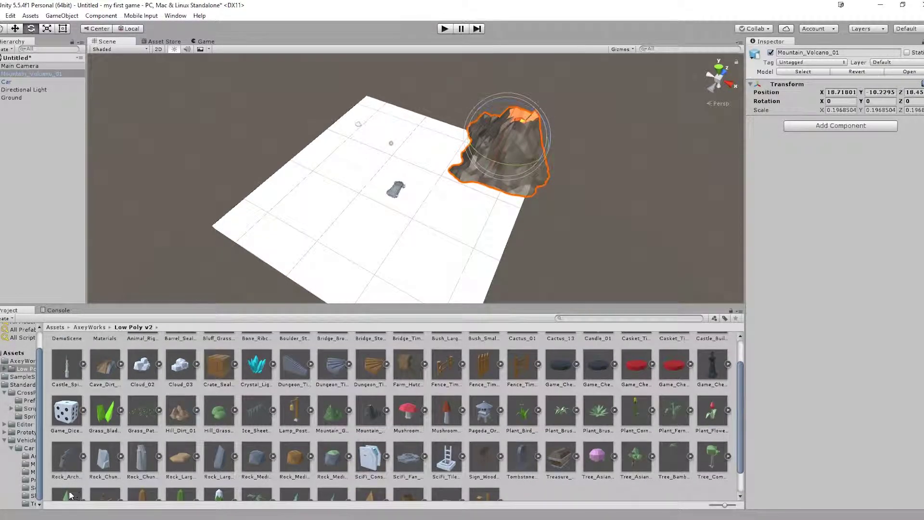
pyautogui.moveTo(67, 473); pyautogui.dragTo(295, 218)
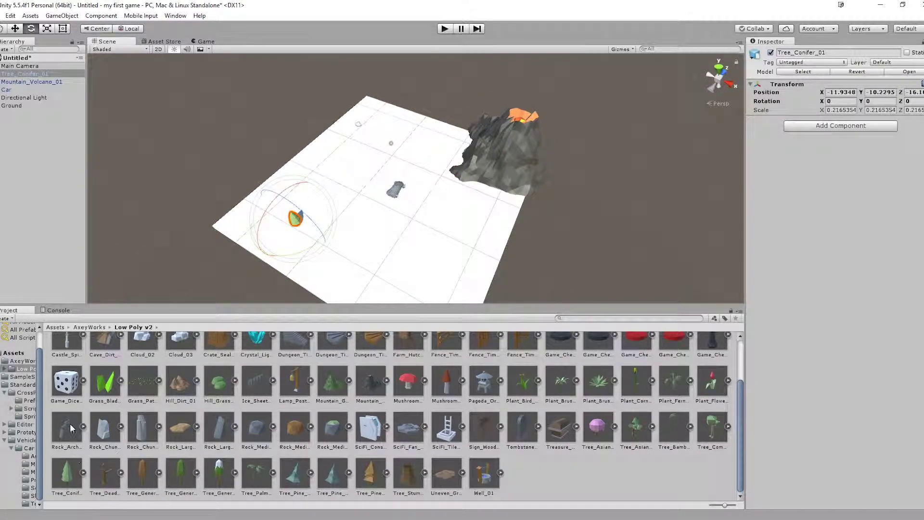
pyautogui.moveTo(71, 428); pyautogui.dragTo(404, 183)
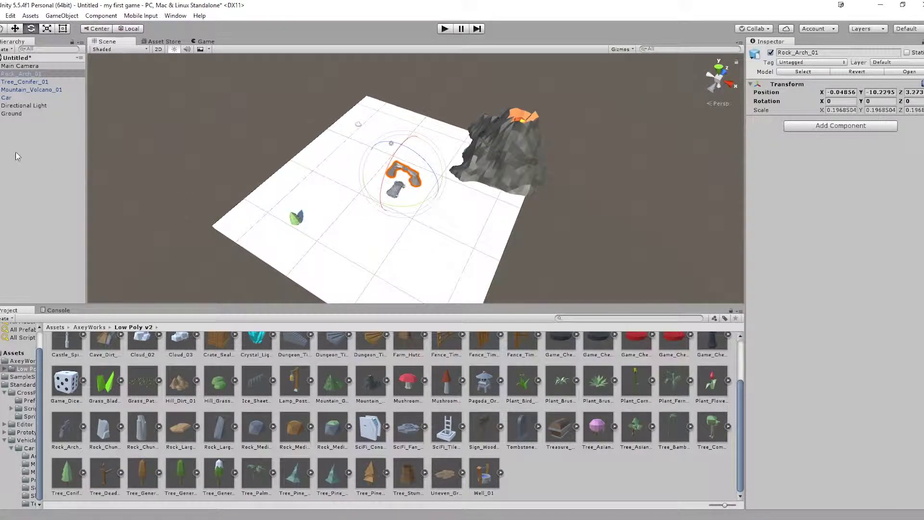
# - Create an empty object with a reset transform and name it Folder1
pyautogui.click(15, 155)
pyautogui.rightClick(27, 160)
pyautogui.click(58, 242)
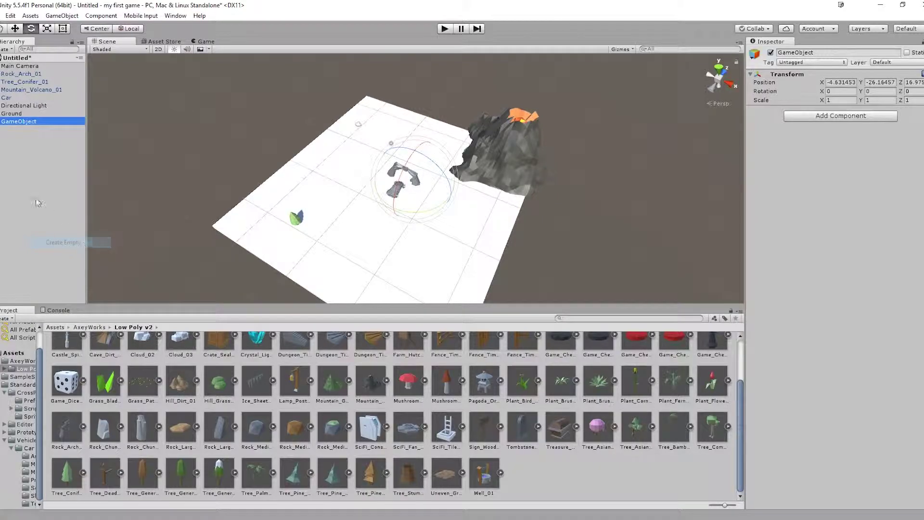
pyautogui.rightClick(803, 76)
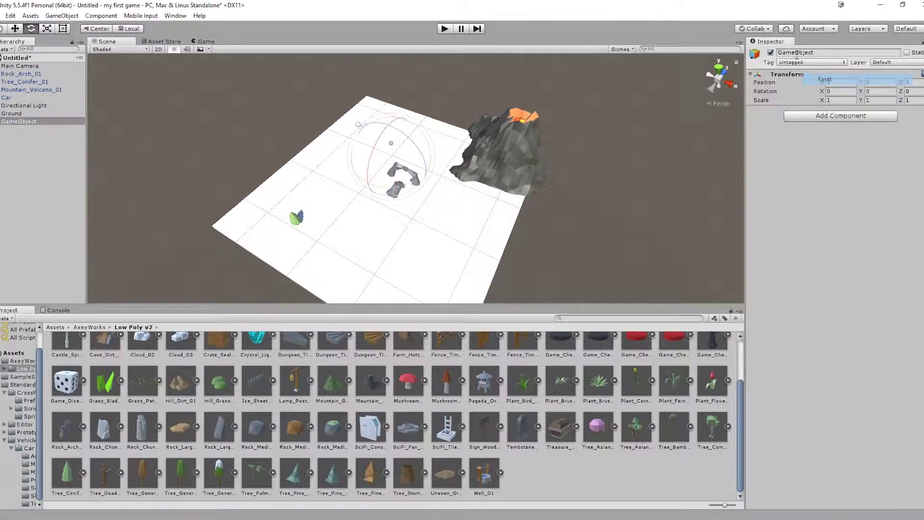
pyautogui.click(797, 53)
pyautogui.write('Folder1')
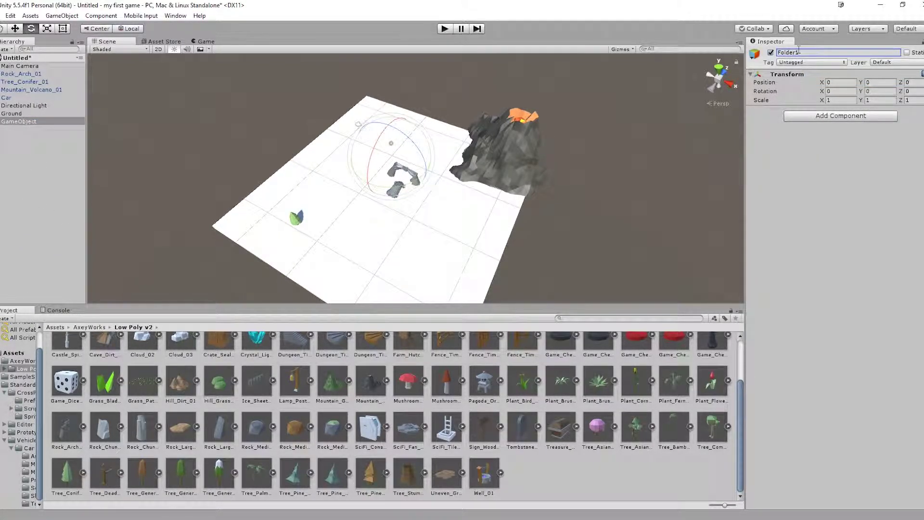
pyautogui.press('Return')
# - Move Ground and Mountain_Volcano_01 inside Folder1 in the Hierarchy
pyautogui.click(23, 114)
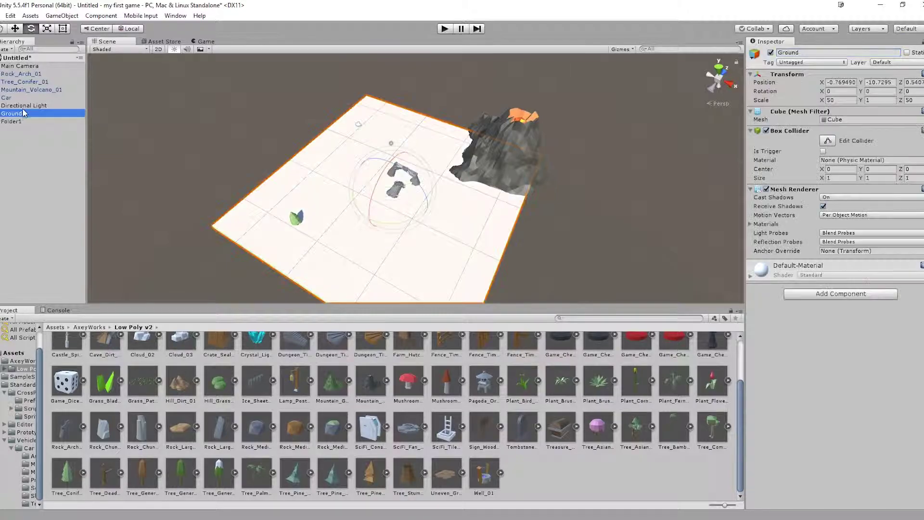
pyautogui.keyDown('shift'); pyautogui.click(505, 163); pyautogui.keyUp('shift')
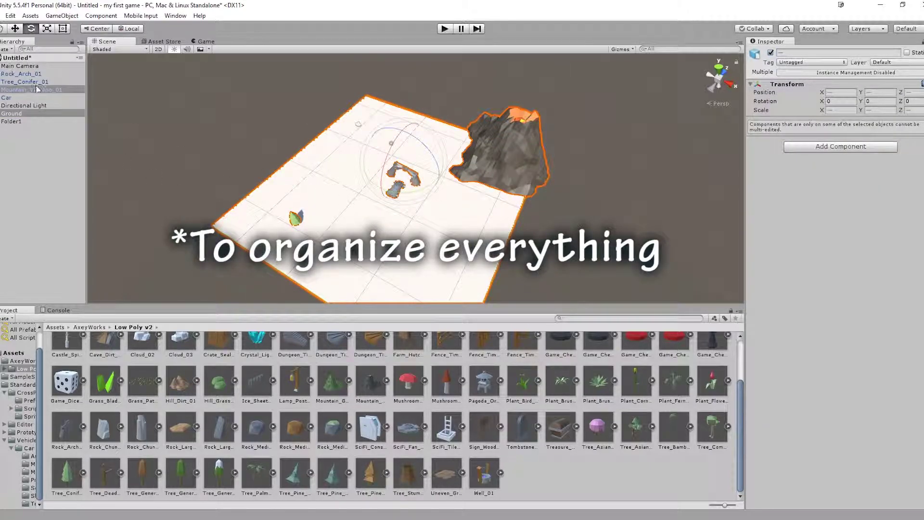
pyautogui.moveTo(18, 90); pyautogui.dragTo(15, 122)
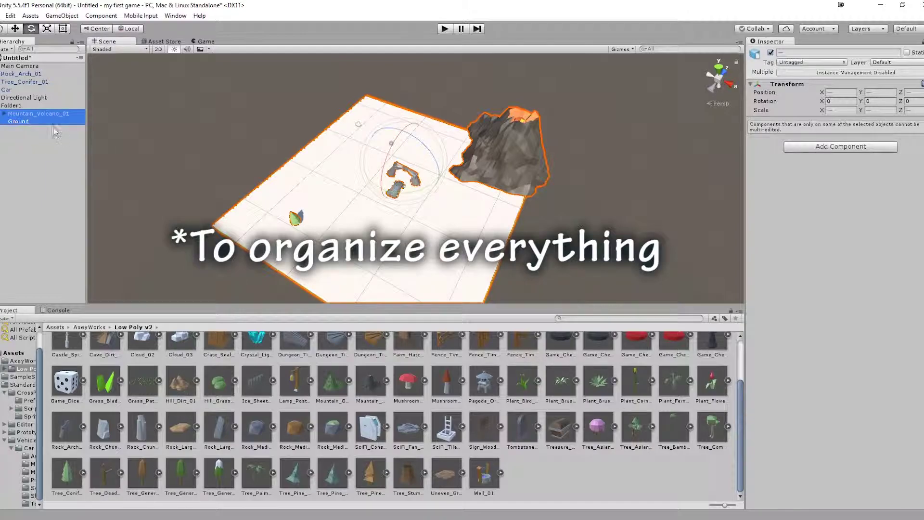
pyautogui.click(15, 121)
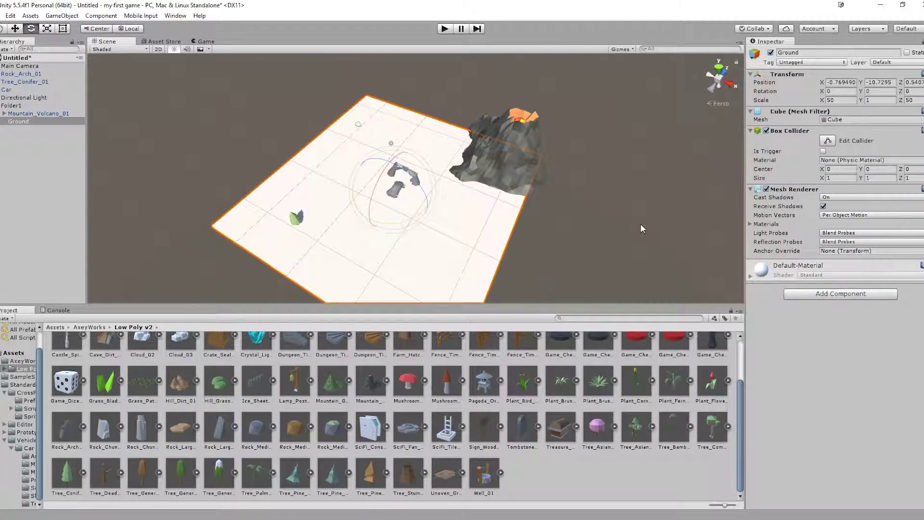
pyautogui.click(640, 223)
pyautogui.click(445, 29)
pyautogui.press('Up')
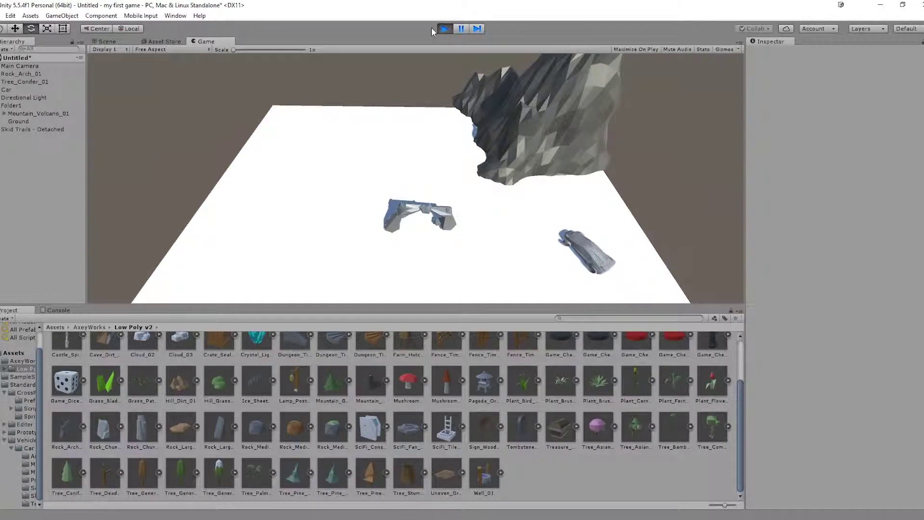
pyautogui.click(443, 29)
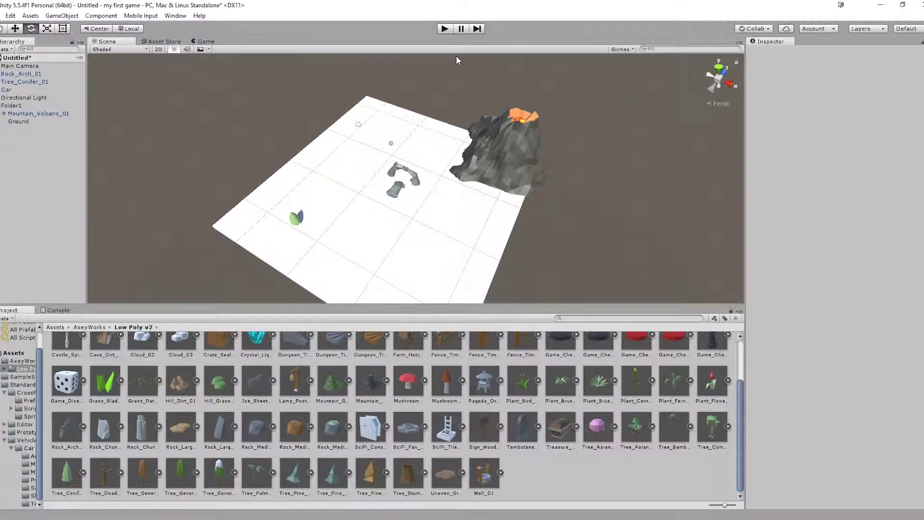